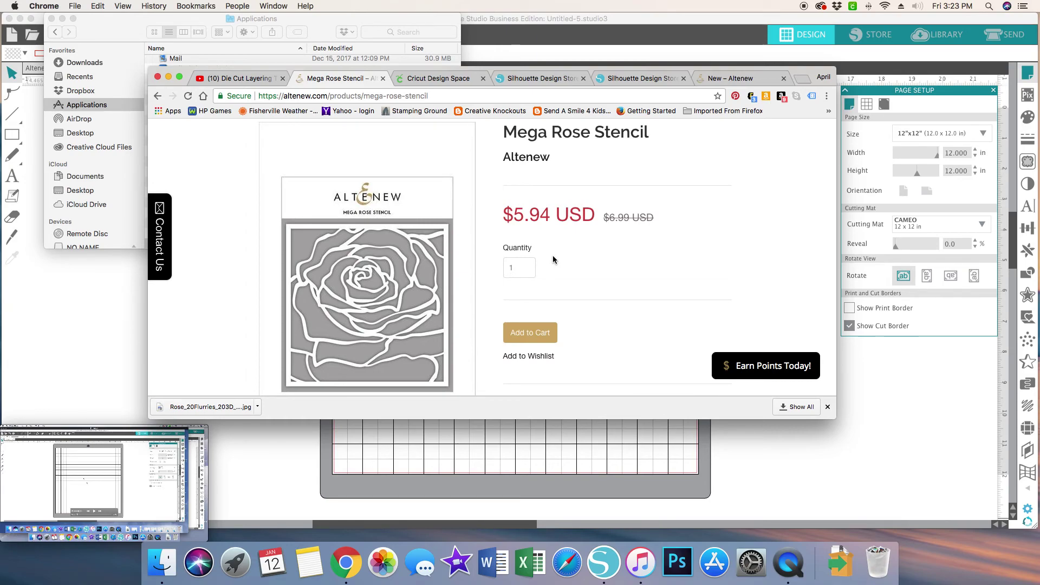
# Reposition and enlarge the browser window so the Mega Rose Stencil product page fills most of the screen
pyautogui.scroll(-1, 553, 256)
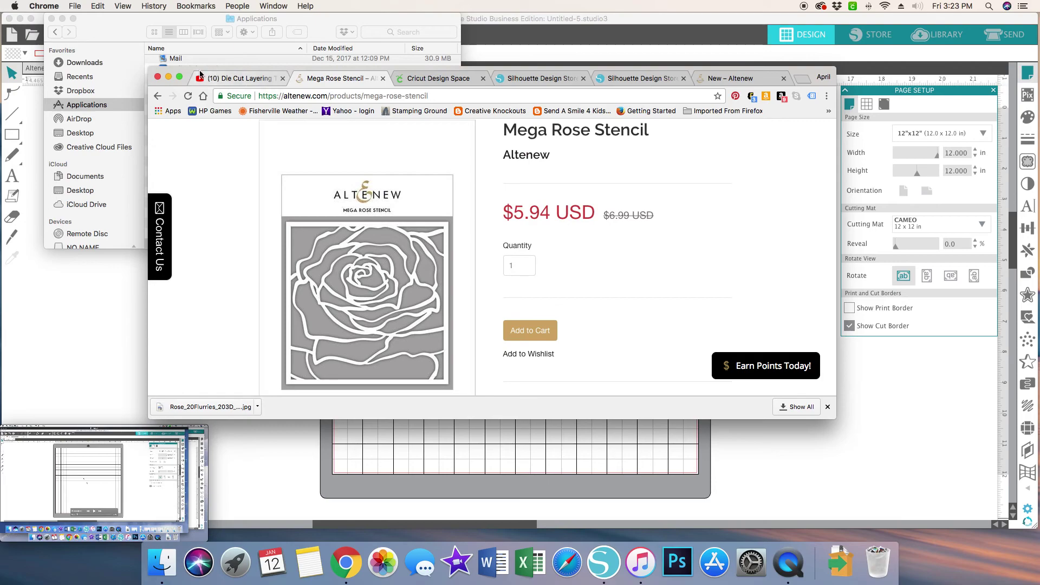
pyautogui.moveTo(191, 72); pyautogui.dragTo(43, 19)
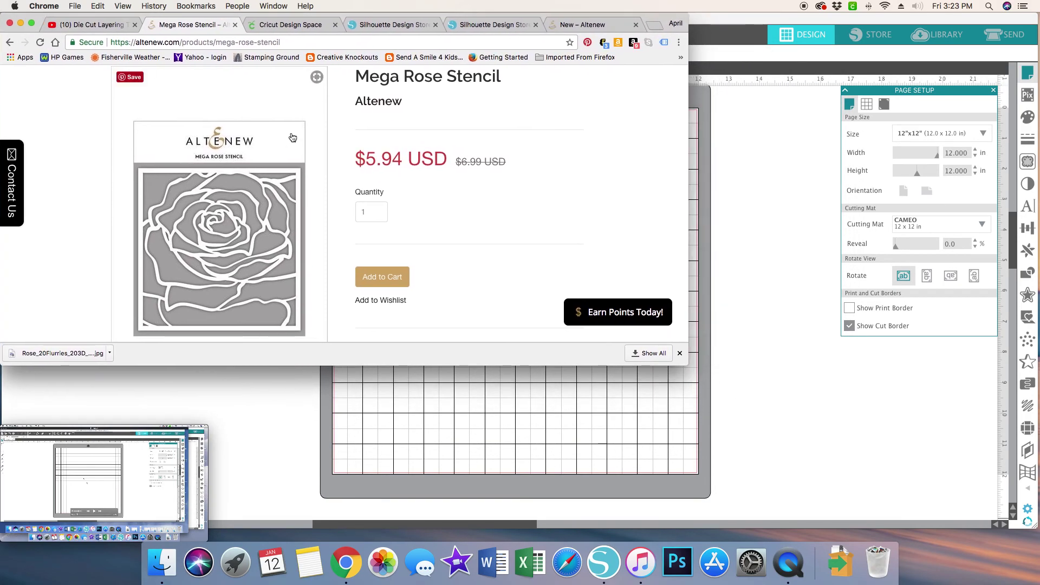
pyautogui.moveTo(687, 365); pyautogui.dragTo(1029, 508)
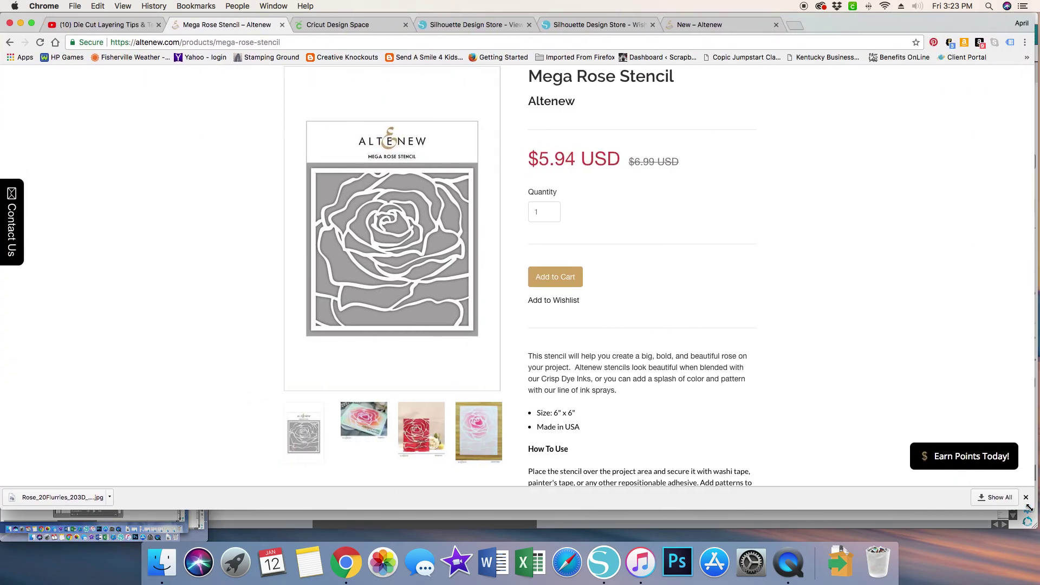
# Try to enlarge the Mega Rose Stencil product image in its preview, and reload the page
pyautogui.click(384, 272)
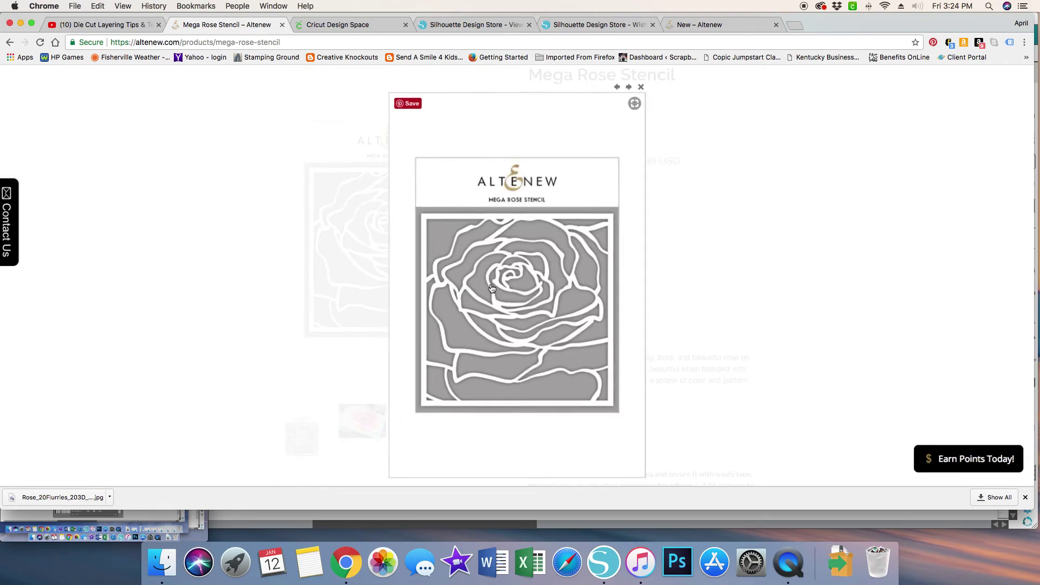
pyautogui.click(492, 288)
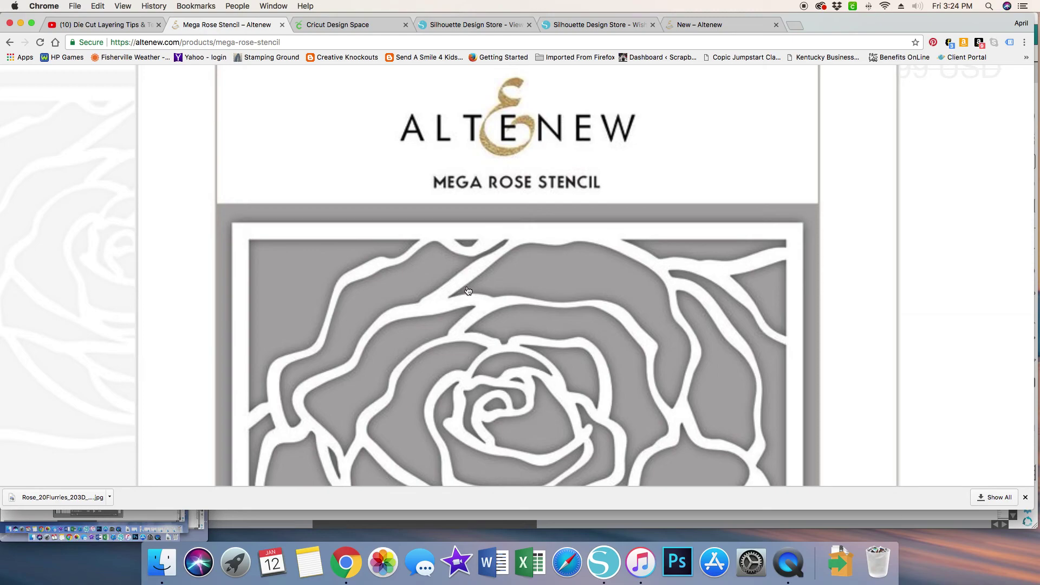
pyautogui.click(507, 310)
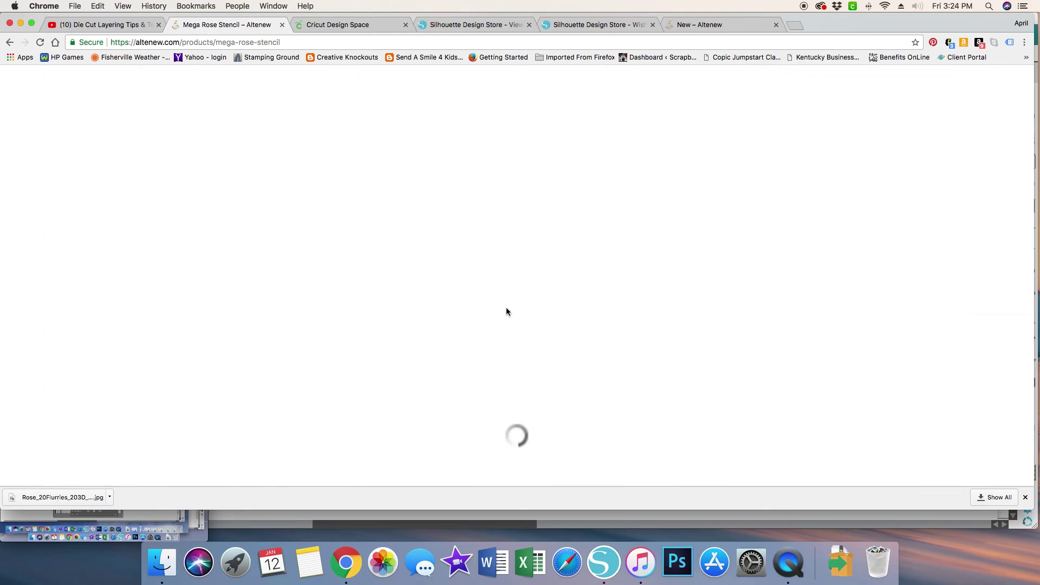
pyautogui.click(508, 312)
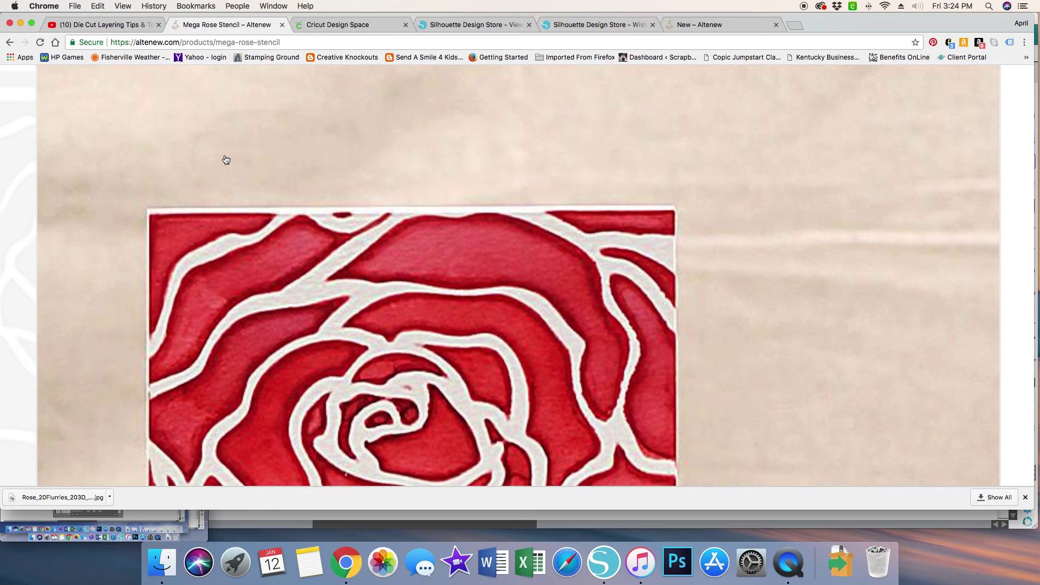
pyautogui.click(40, 42)
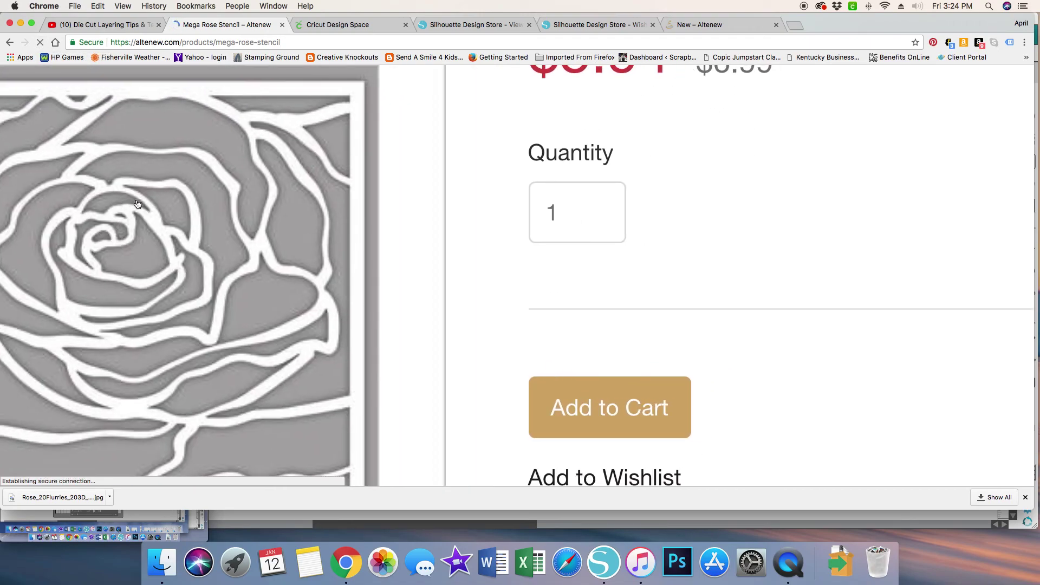
# Copy the rose stencil image from the product page, switch to Silhouette Studio and paste it onto the empty mat
pyautogui.rightClick(139, 201)
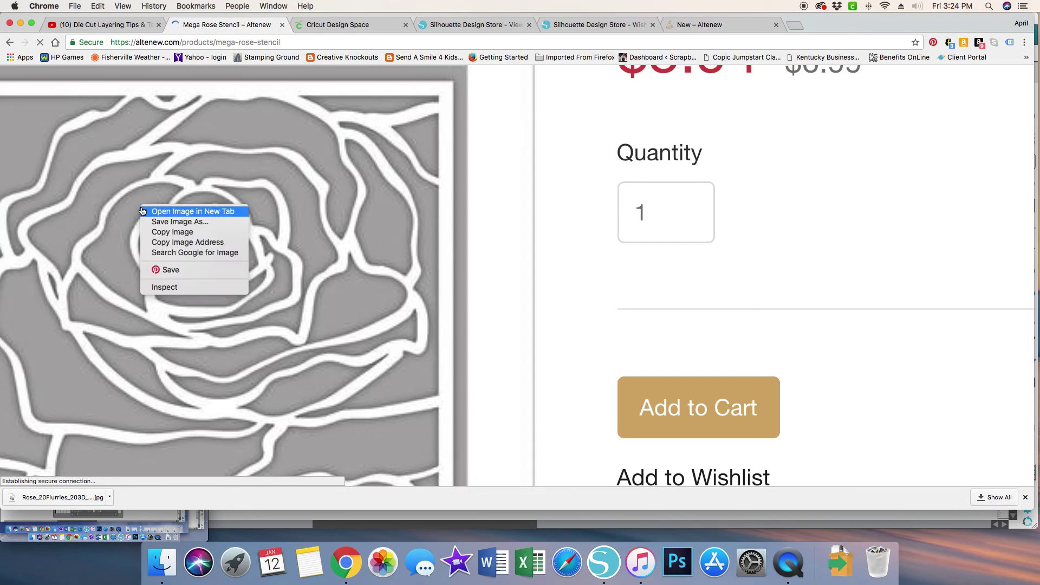
pyautogui.click(158, 235)
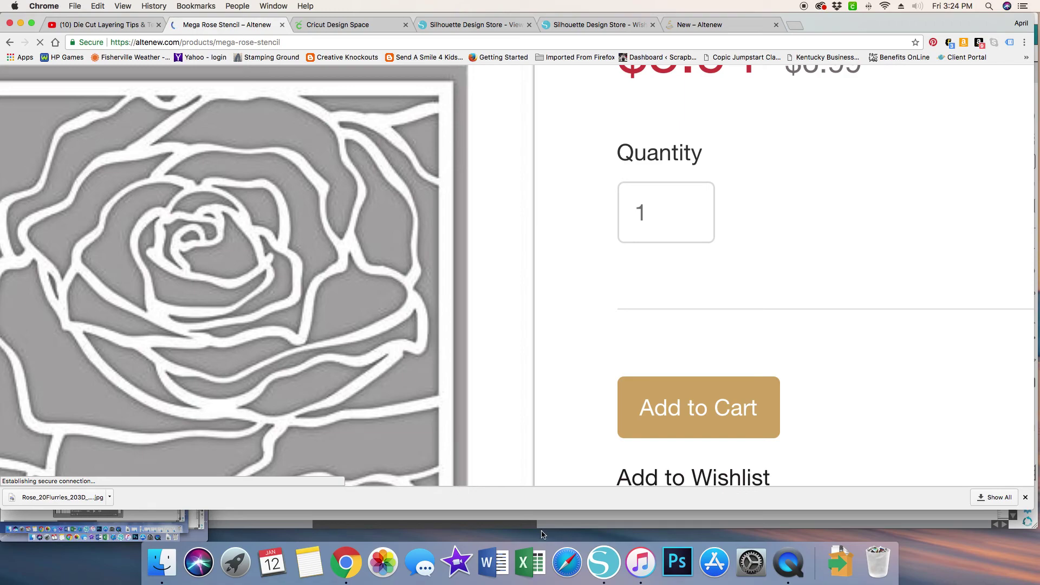
pyautogui.click(603, 562)
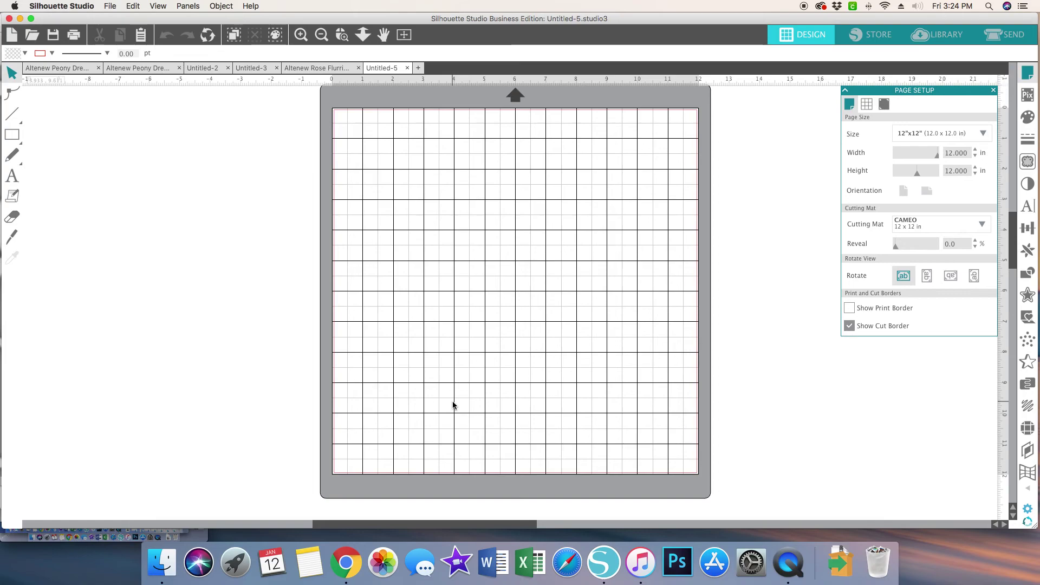
pyautogui.rightClick(454, 404)
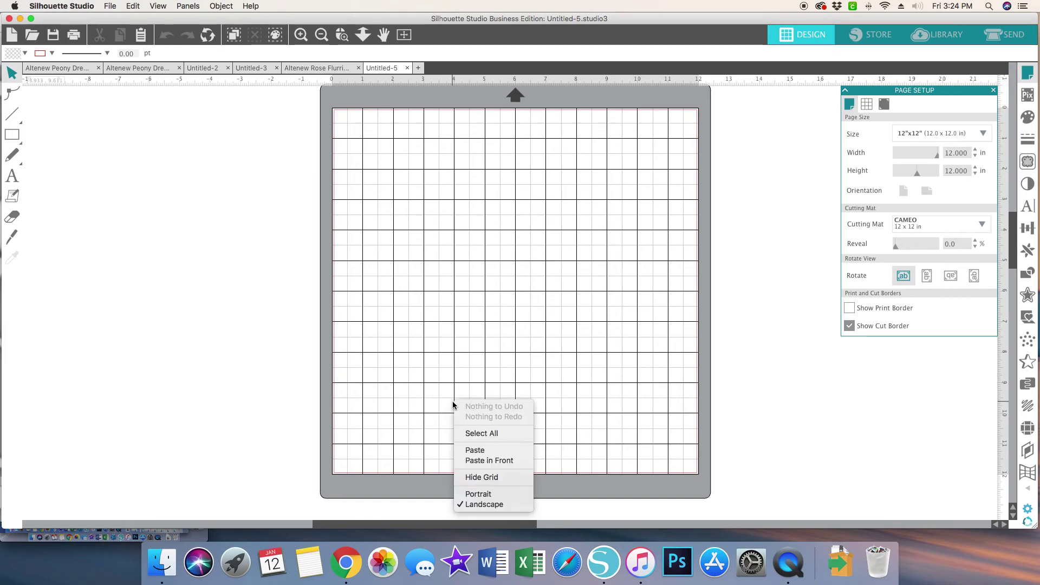
pyautogui.click(463, 450)
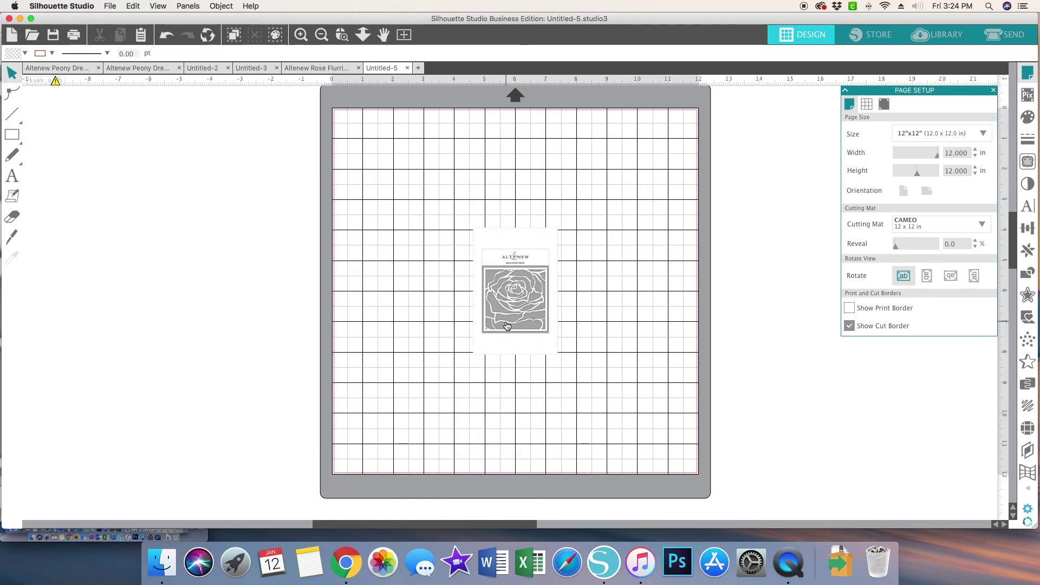
# Enlarge the pasted image to about 10.97 by 16.45 in and position its rose stencil over the middle of the mat
pyautogui.click(507, 325)
pyautogui.moveTo(508, 326); pyautogui.dragTo(373, 204)
pyautogui.moveTo(419, 242); pyautogui.dragTo(763, 417)
pyautogui.moveTo(571, 390); pyautogui.dragTo(589, 299)
pyautogui.moveTo(656, 477); pyautogui.dragTo(722, 499)
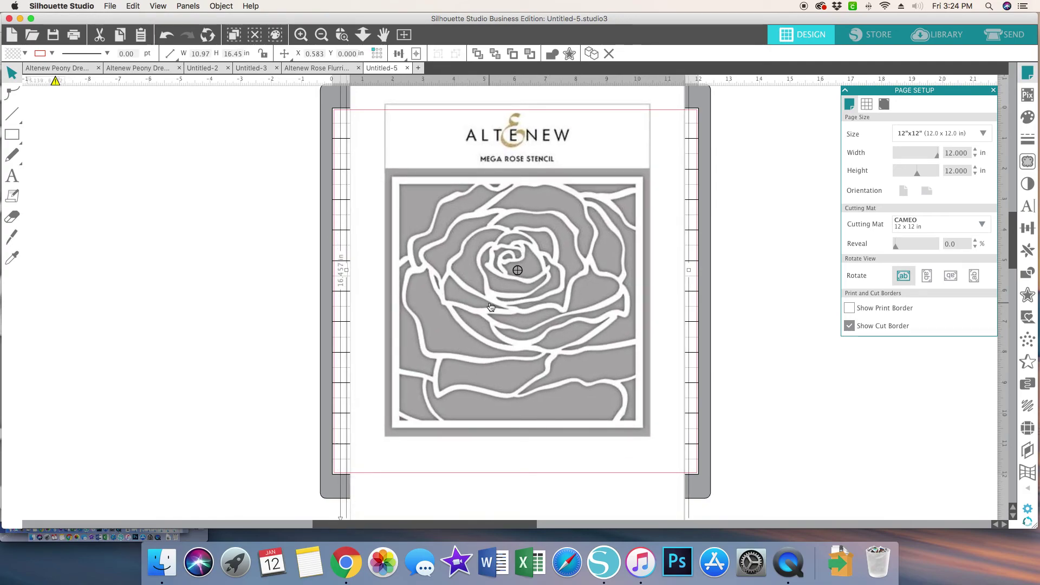
pyautogui.moveTo(487, 305); pyautogui.dragTo(483, 303)
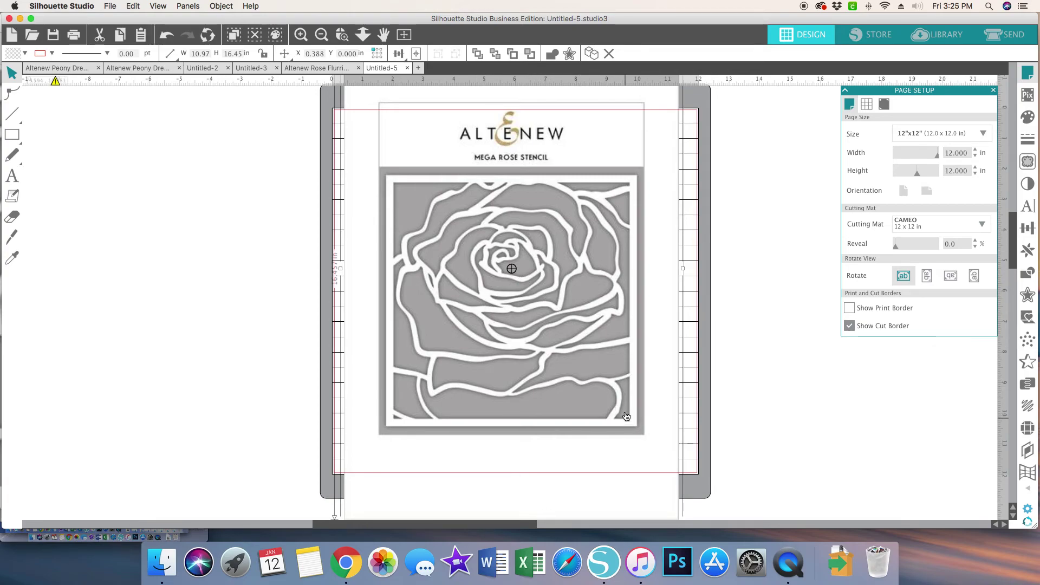
# Start a trace and select an area of about 8.5 by 8.6 in around the square rose stencil, excluding the Altenew logo
pyautogui.click(1029, 163)
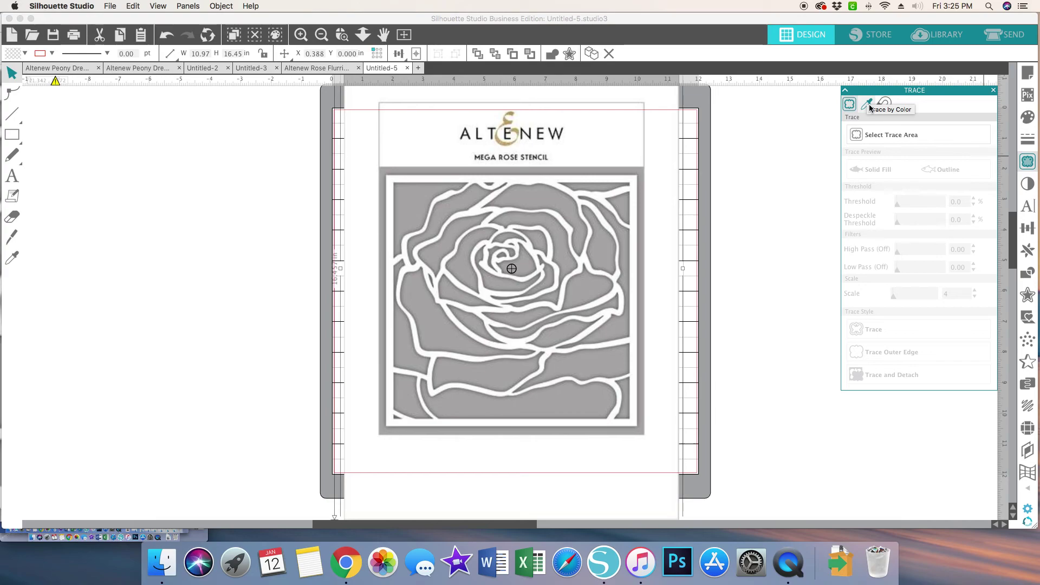
pyautogui.click(883, 138)
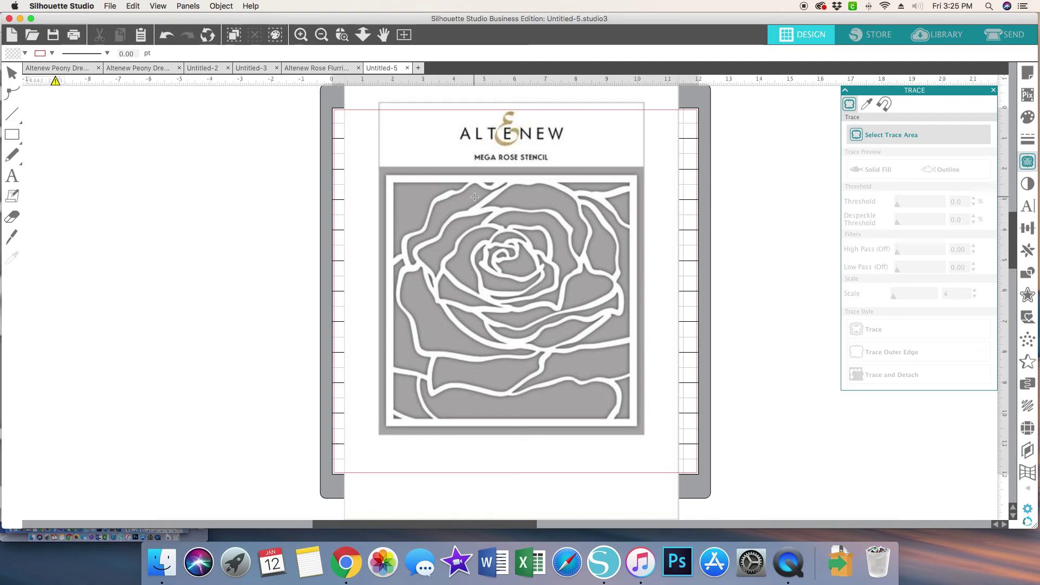
pyautogui.moveTo(379, 168)
pyautogui.mouseDown()
pyautogui.moveTo(525, 345)
pyautogui.moveTo(641, 431)
pyautogui.mouseUp()
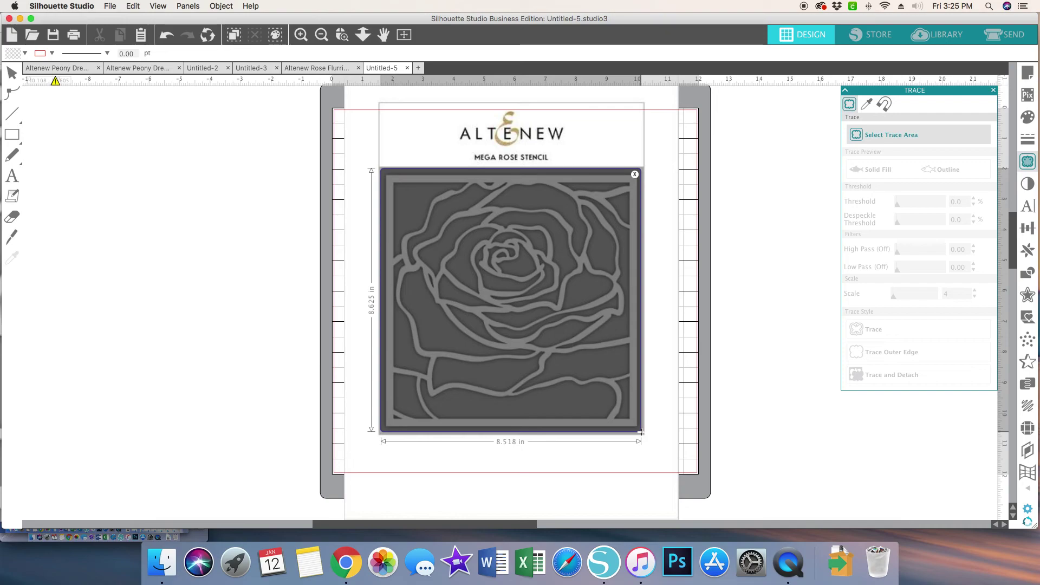
pyautogui.moveTo(641, 432); pyautogui.dragTo(641, 433)
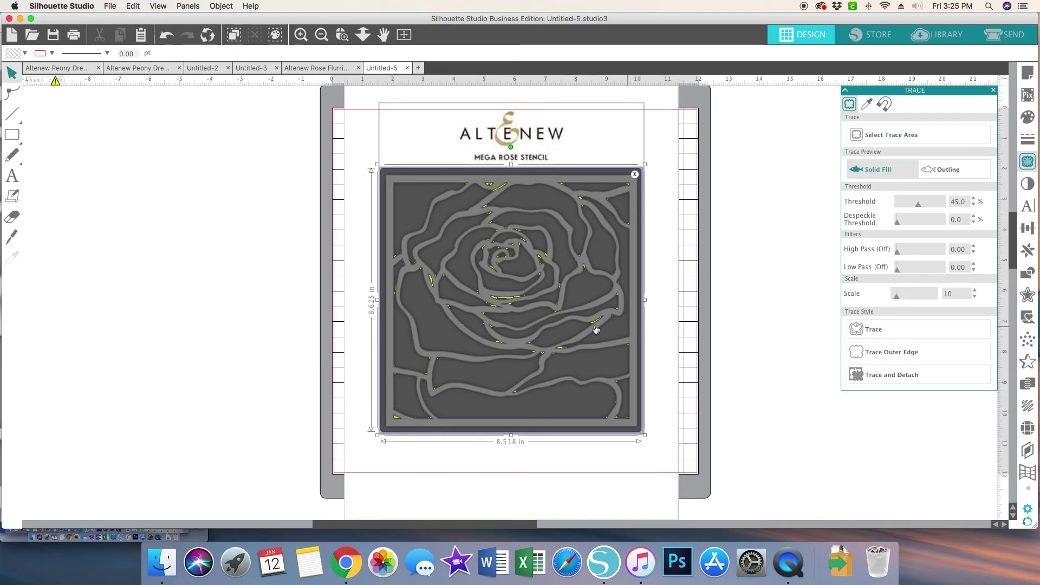
# Set the trace preview to Outline and raise the threshold to 63%
pyautogui.scroll(1, 785, 290)
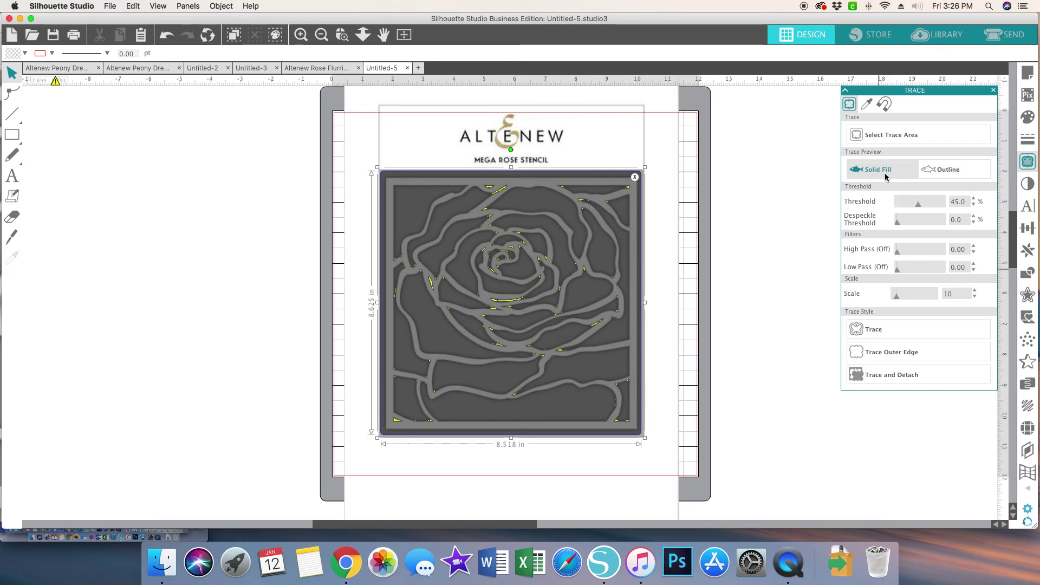
pyautogui.click(943, 169)
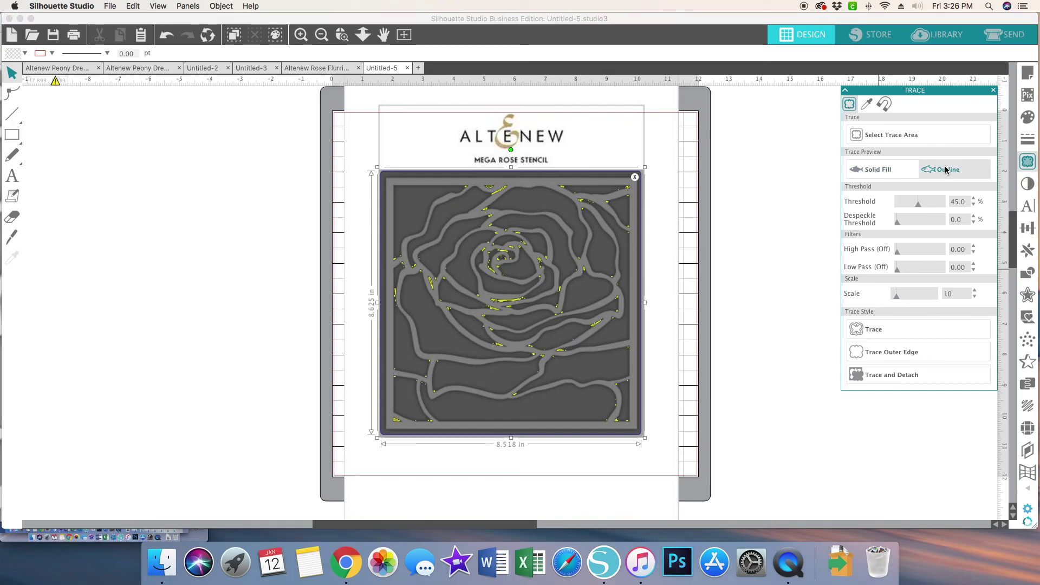
pyautogui.click(974, 198)
pyautogui.click(974, 198)
pyautogui.click(974, 198)
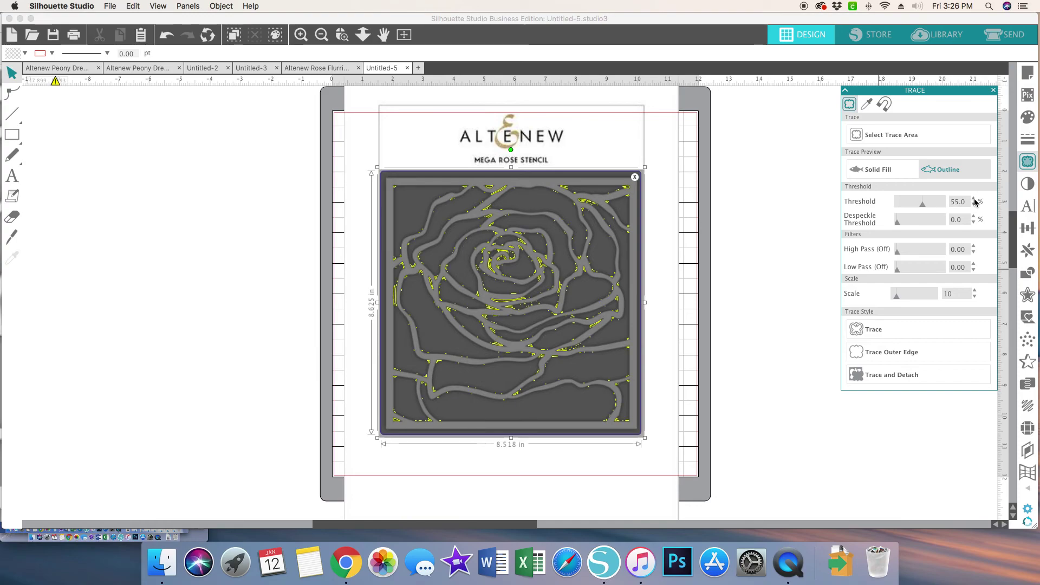
pyautogui.click(974, 199)
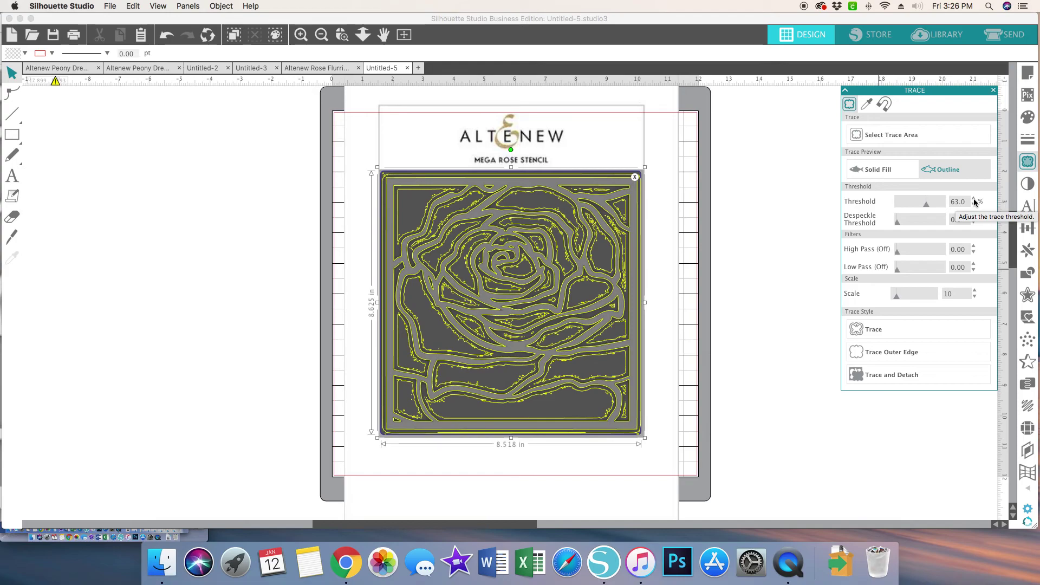
# Lower the trace threshold step by step to 52%
pyautogui.click(974, 205)
pyautogui.click(974, 205)
pyautogui.click(973, 206)
pyautogui.click(973, 205)
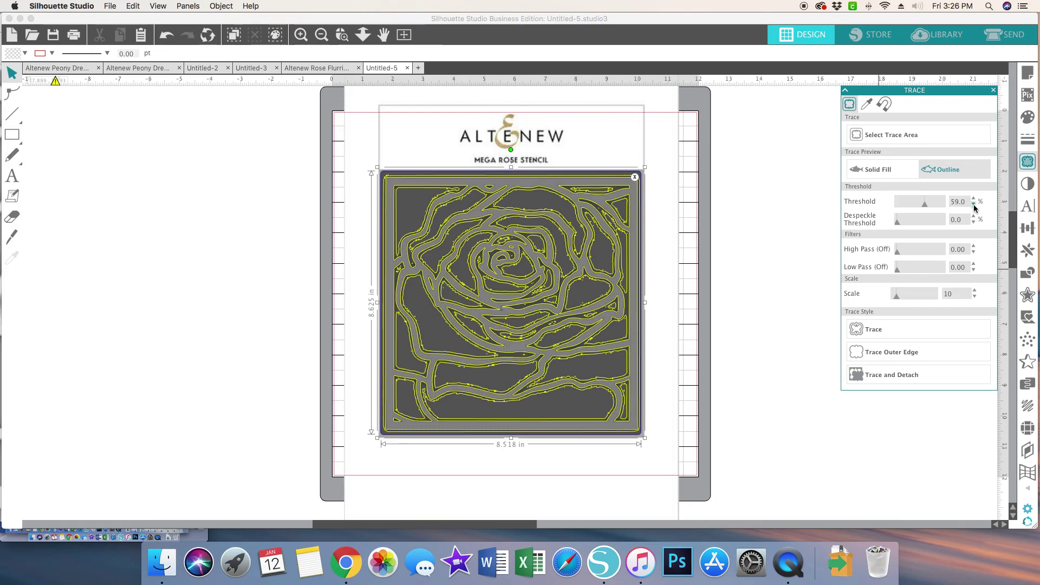
pyautogui.click(974, 205)
pyautogui.click(974, 206)
pyautogui.click(973, 205)
pyautogui.click(974, 205)
pyautogui.click(974, 205)
pyautogui.click(974, 205)
pyautogui.click(974, 205)
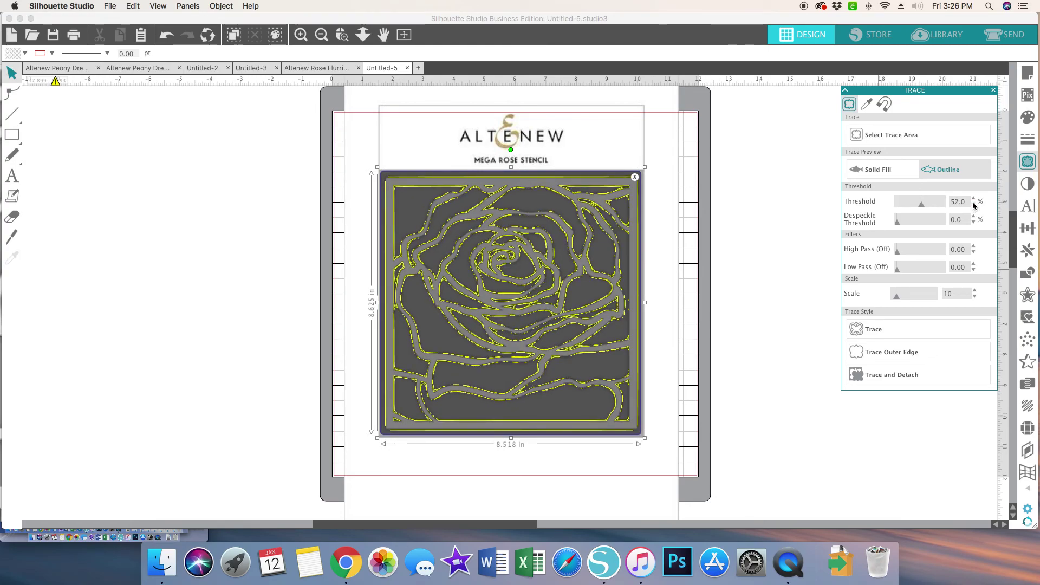
# Set the trace threshold to 61% and trace the selected rose stencil with the standard Trace style
pyautogui.click(975, 198)
pyautogui.click(974, 199)
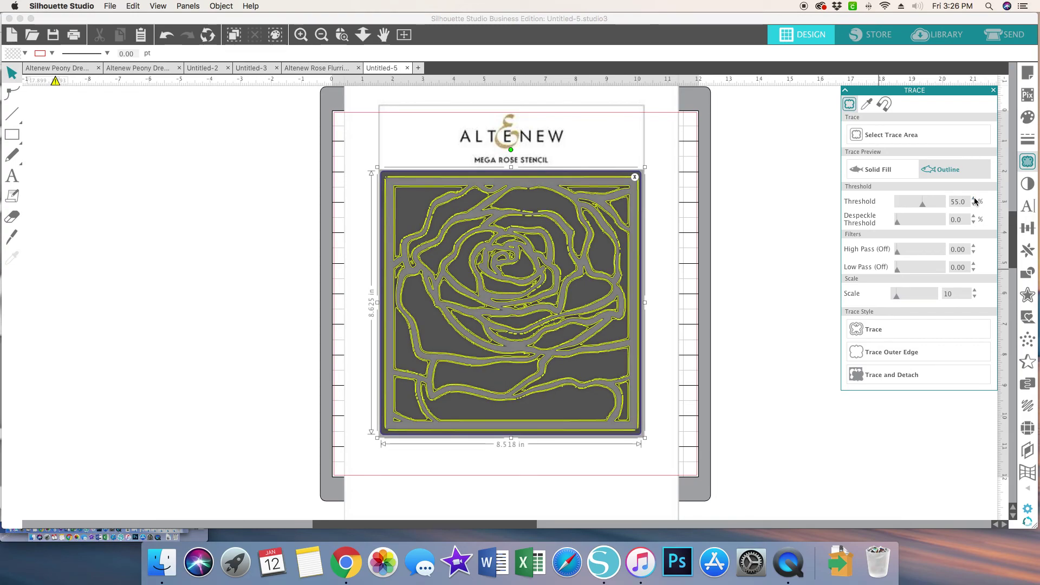
pyautogui.click(975, 200)
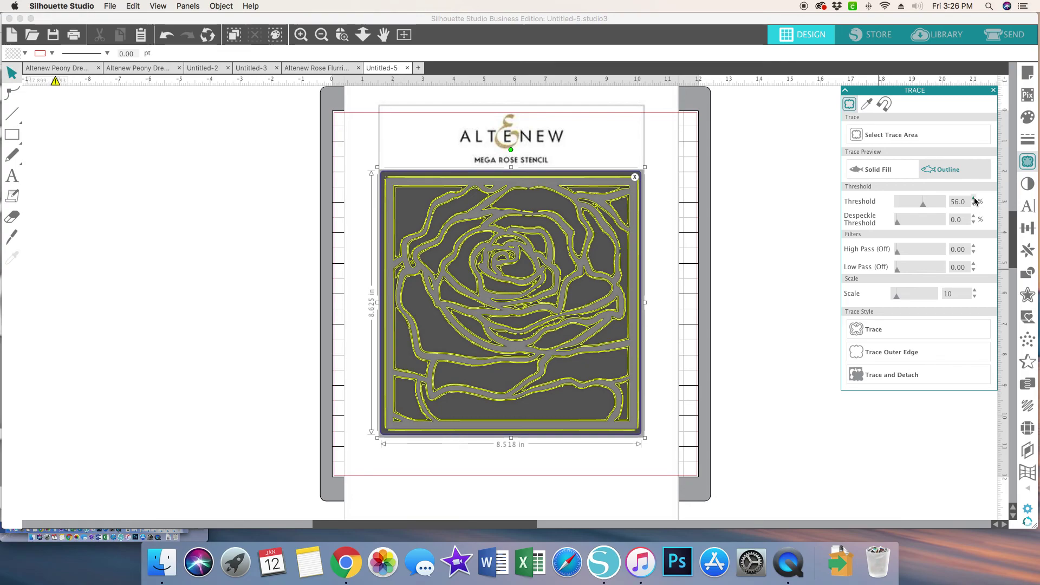
pyautogui.click(975, 200)
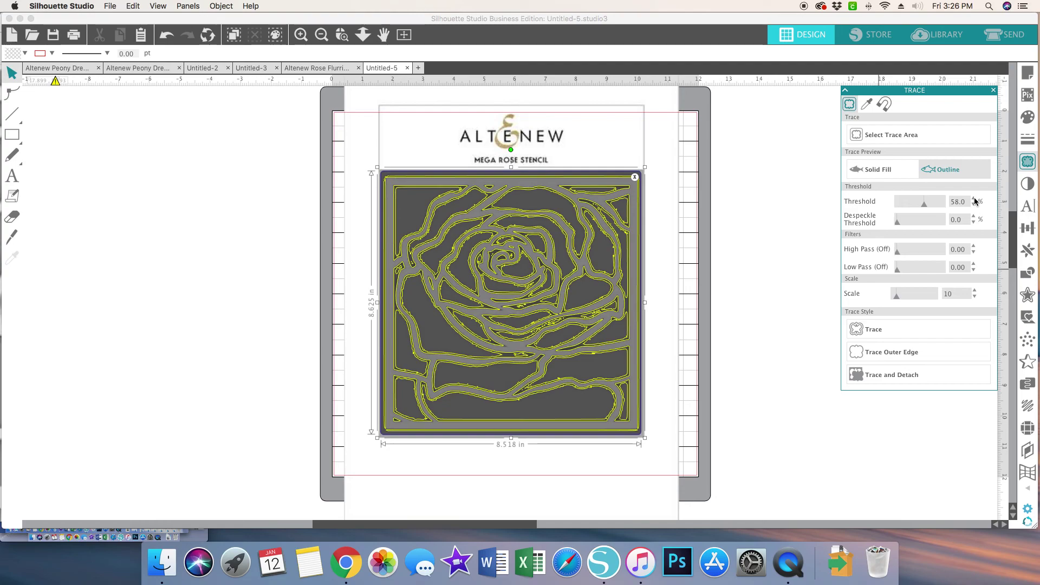
pyautogui.click(975, 199)
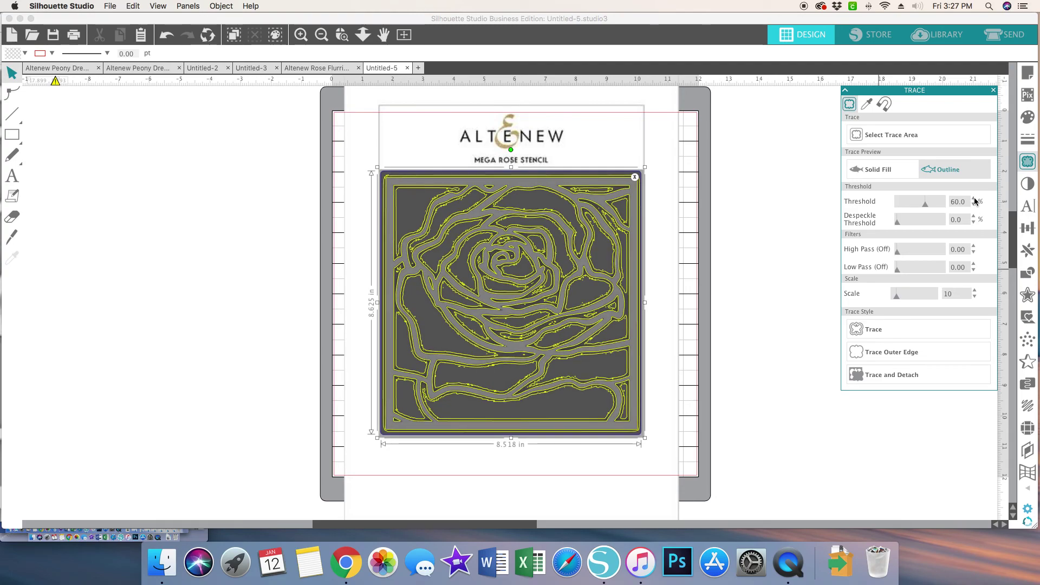
pyautogui.click(975, 199)
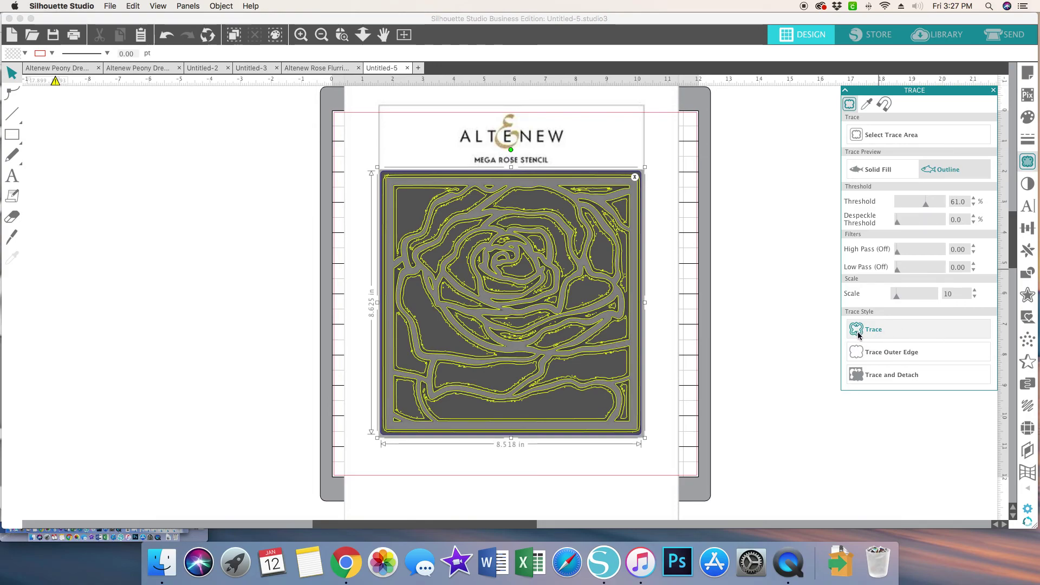
pyautogui.click(897, 330)
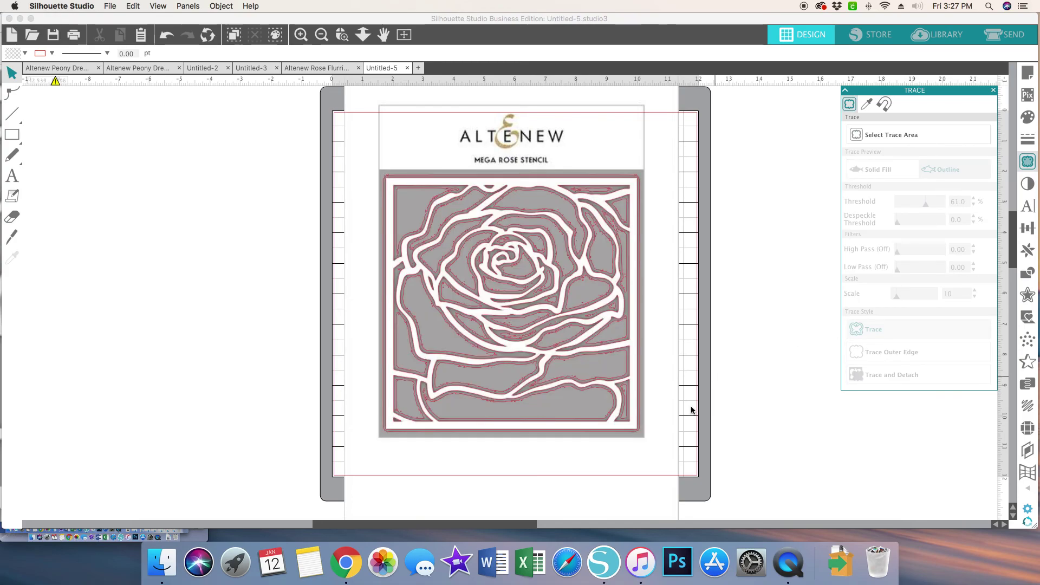
# Move the source image off the mat and enlarge the traced rose to about 11.56 by 11.63 in, centred on the mat
pyautogui.moveTo(662, 448)
pyautogui.mouseDown()
pyautogui.moveTo(415, 459)
pyautogui.moveTo(177, 453)
pyautogui.mouseUp()
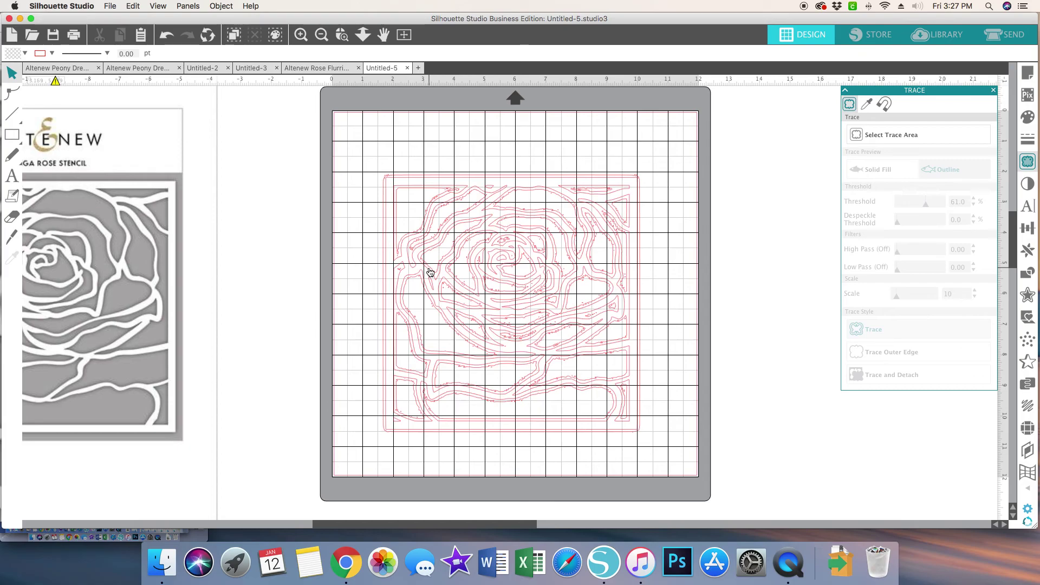
pyautogui.click(400, 260)
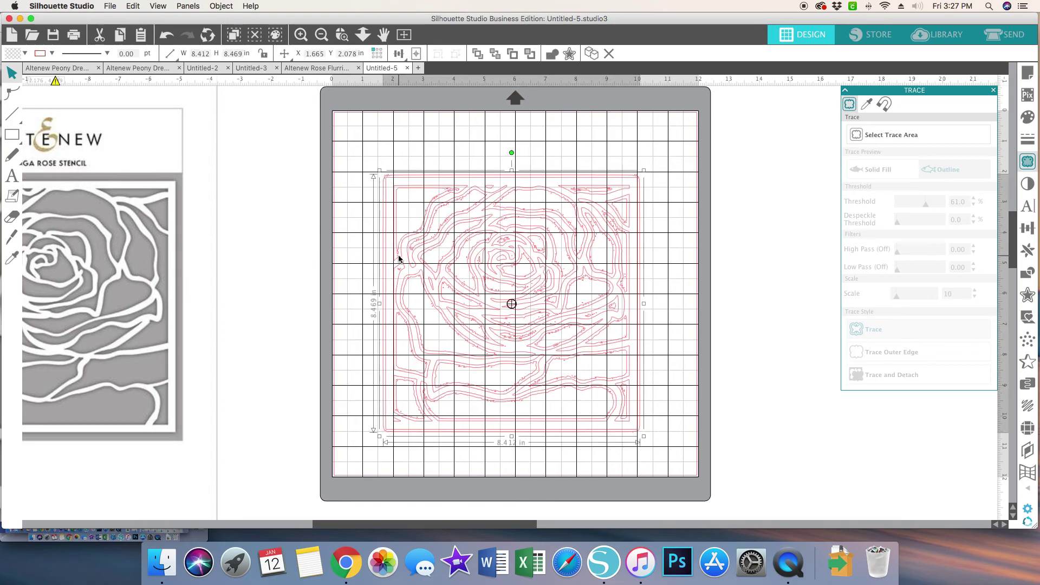
pyautogui.moveTo(453, 255)
pyautogui.mouseDown()
pyautogui.moveTo(417, 232)
pyautogui.moveTo(514, 224)
pyautogui.moveTo(423, 211)
pyautogui.moveTo(407, 195)
pyautogui.mouseUp()
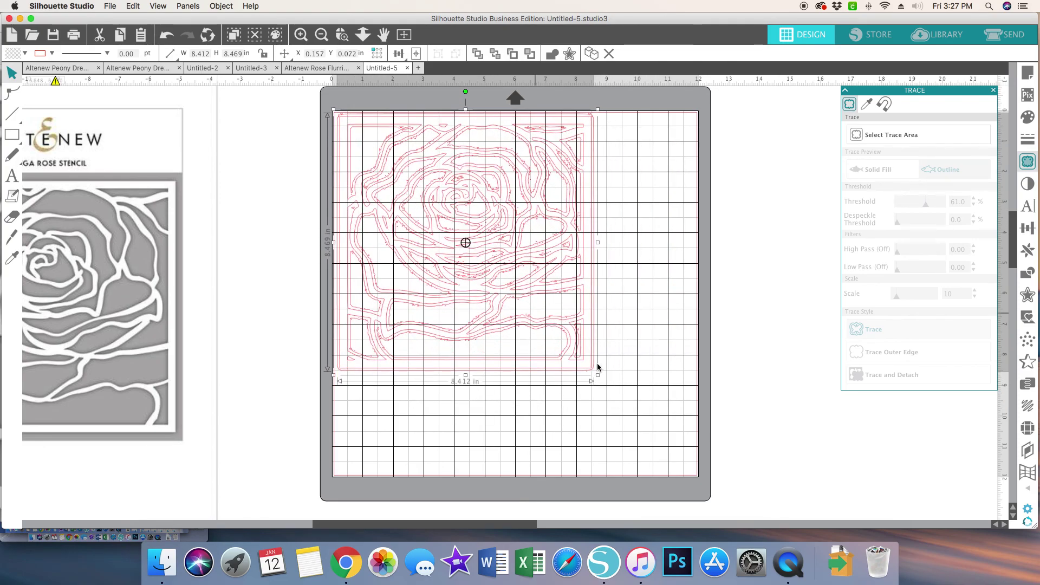
pyautogui.moveTo(613, 384); pyautogui.dragTo(699, 477)
pyautogui.moveTo(596, 325); pyautogui.dragTo(600, 328)
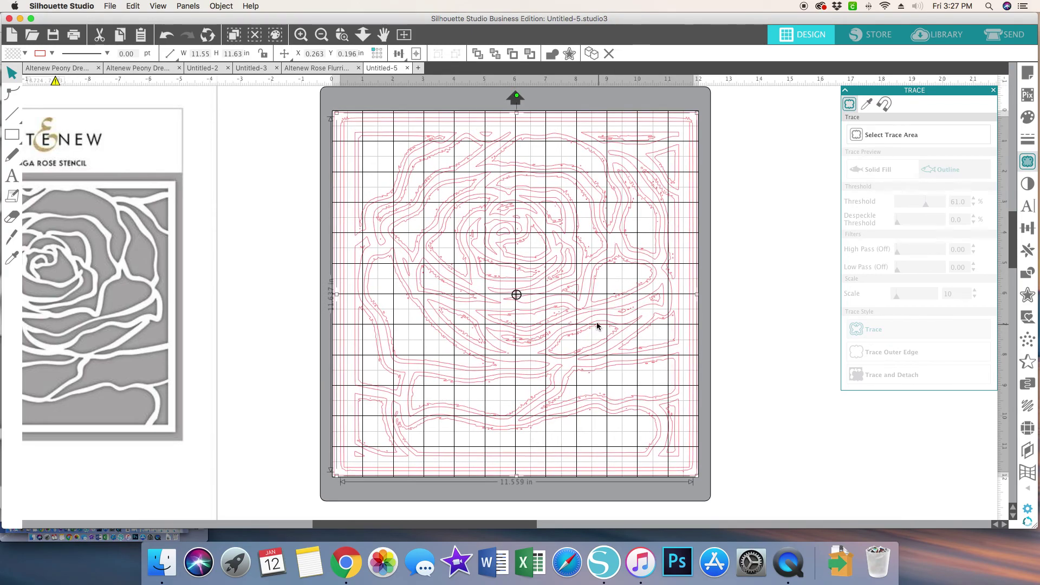
# Release the compound path of the traced rose to separate its individual outlines
pyautogui.rightClick(557, 304)
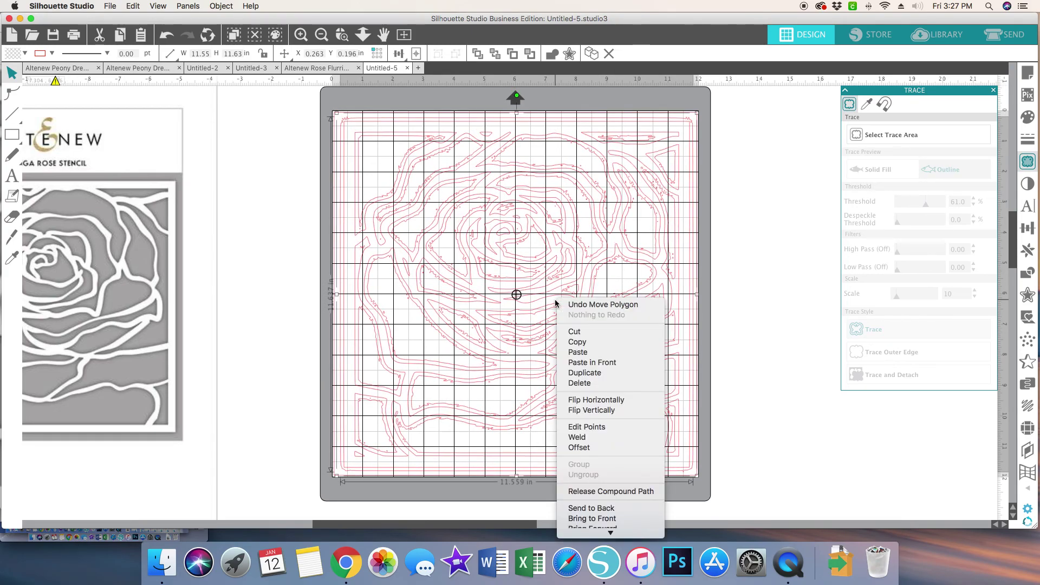
pyautogui.click(574, 491)
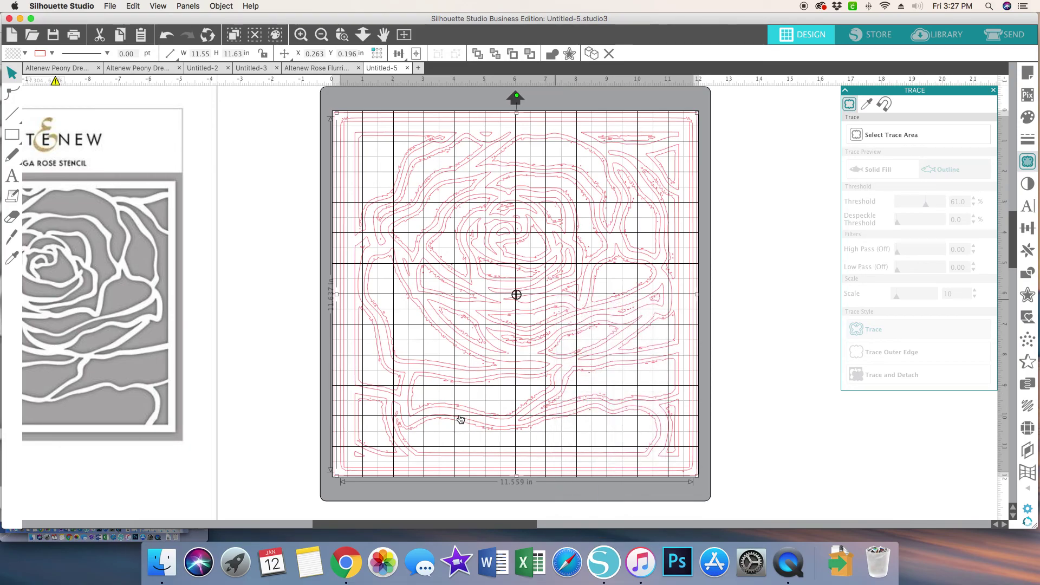
pyautogui.click(290, 337)
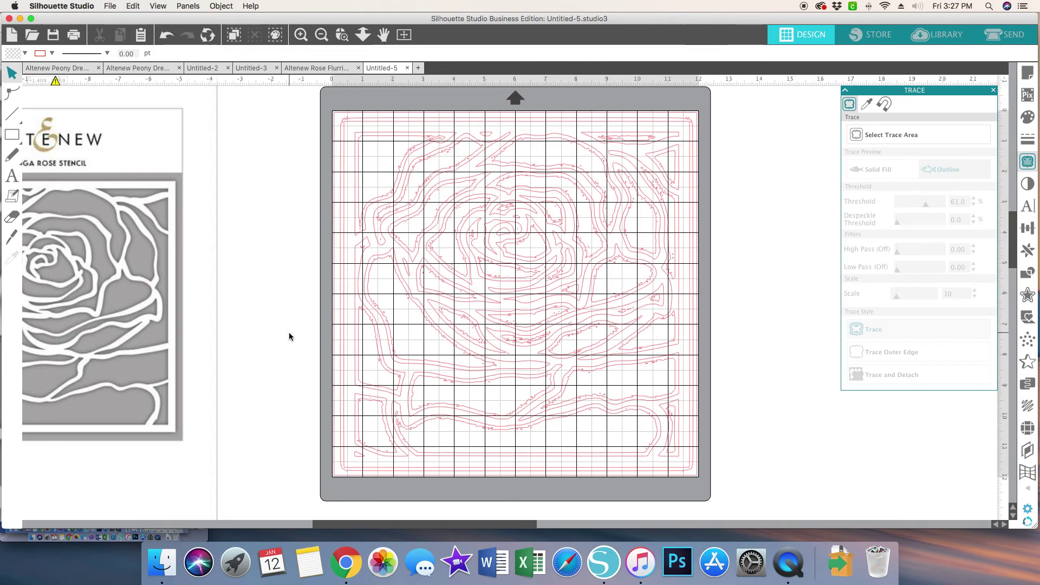
# Delete the redundant frame outline along the mat edge and the tiny speck in the design's upper-left corner
pyautogui.click(342, 194)
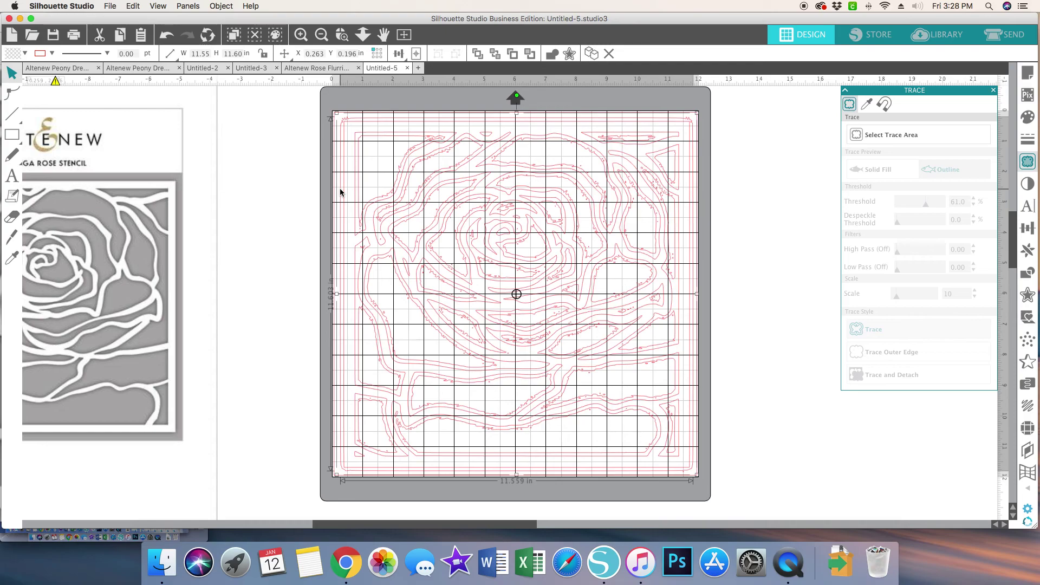
pyautogui.press('Escape')
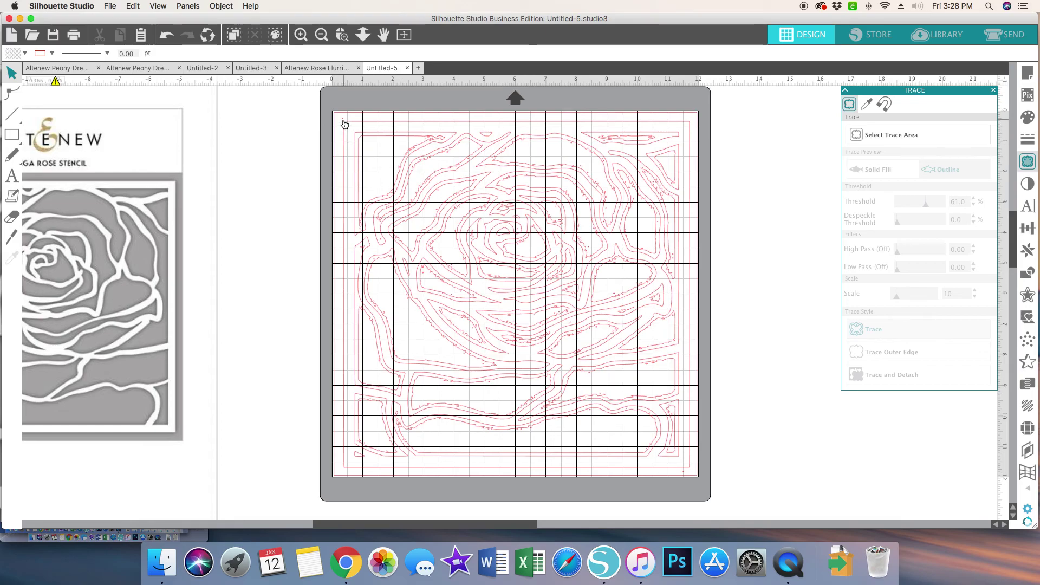
pyautogui.scroll(1, 323, 88)
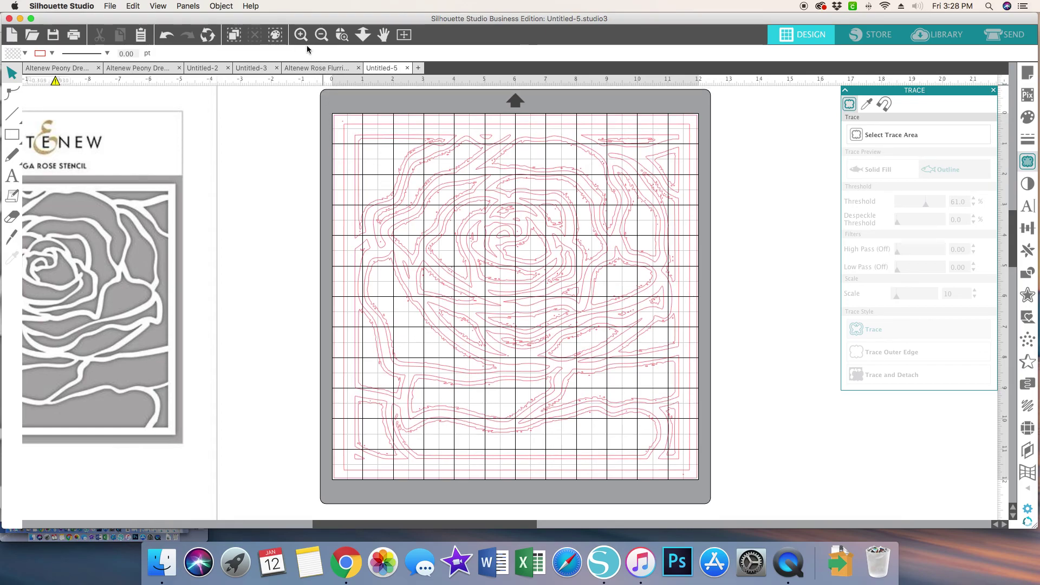
pyautogui.click(301, 35)
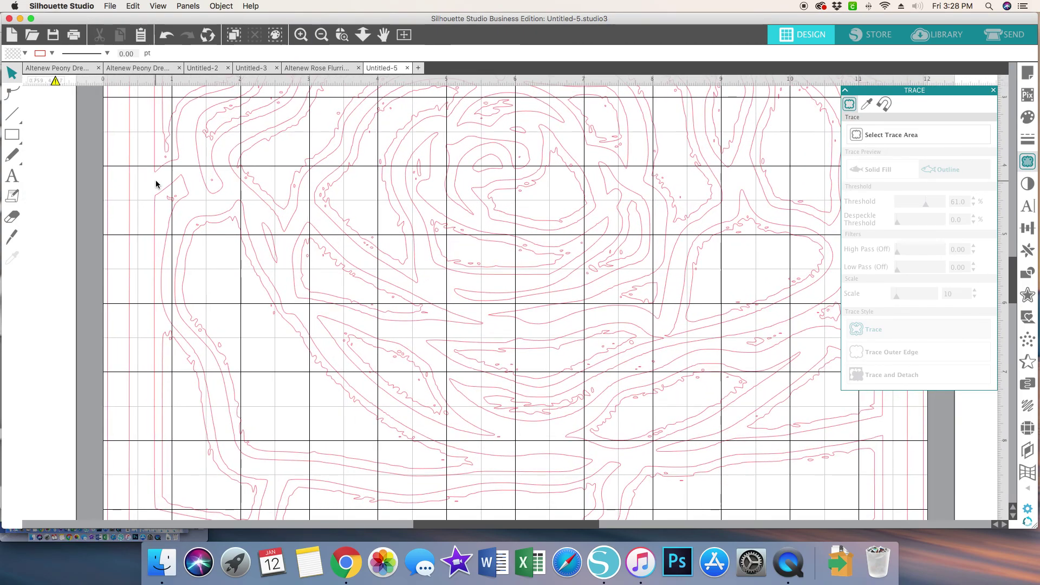
pyautogui.scroll(5, 157, 183)
pyautogui.scroll(5, 156, 184)
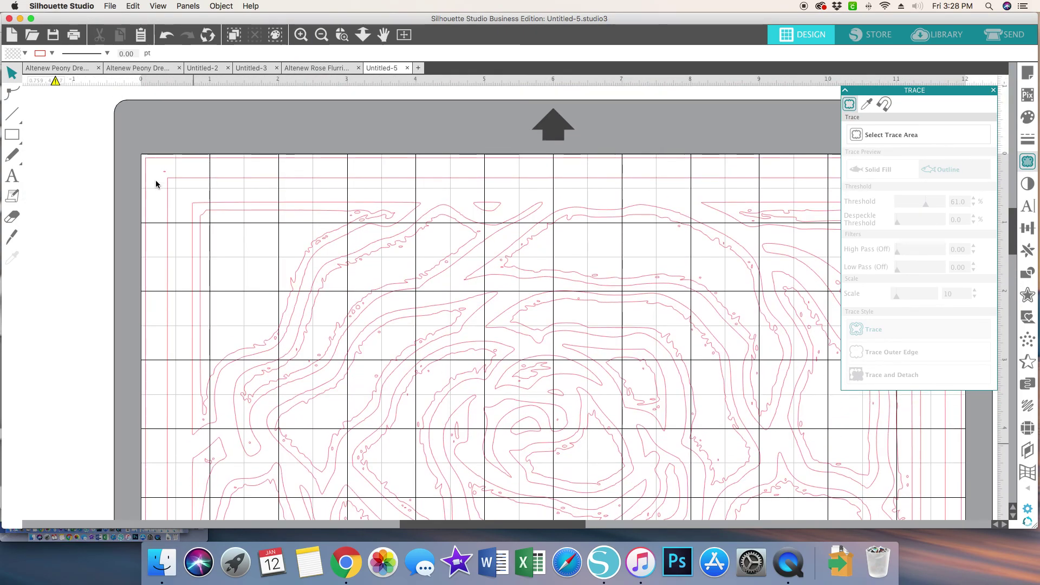
pyautogui.hscroll(-2, 157, 184)
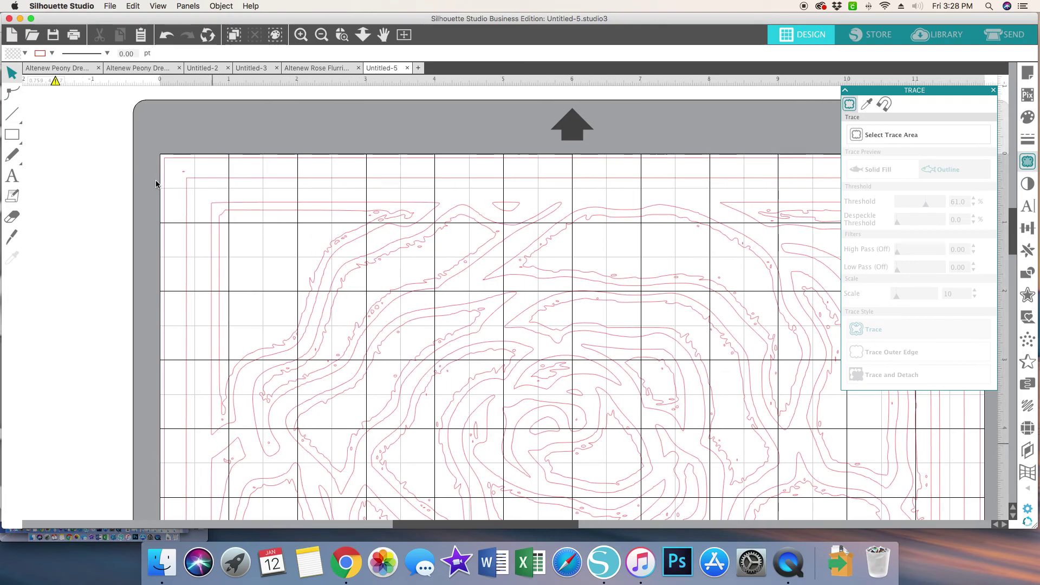
pyautogui.click(185, 175)
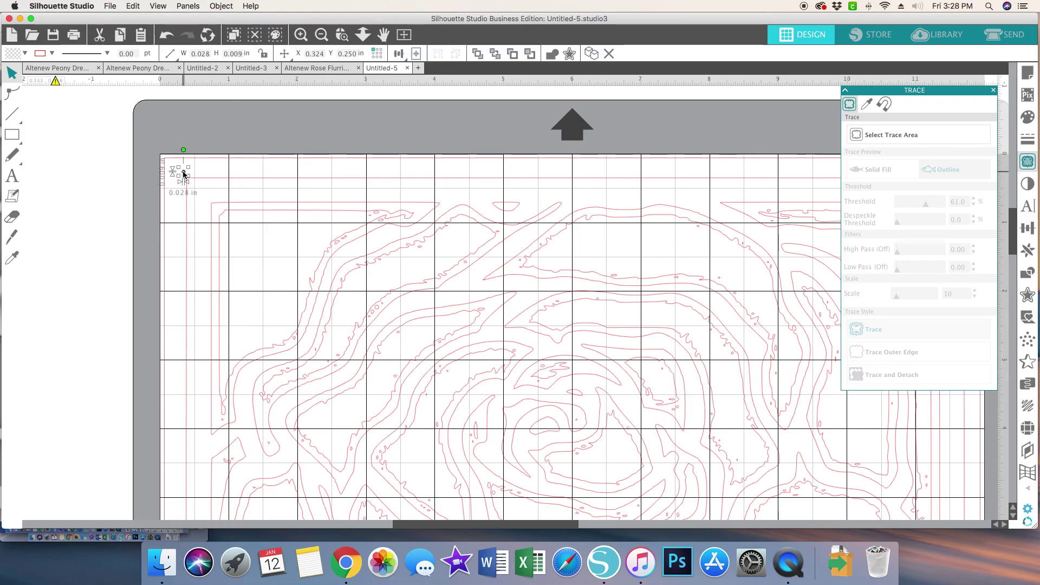
pyautogui.press('Delete')
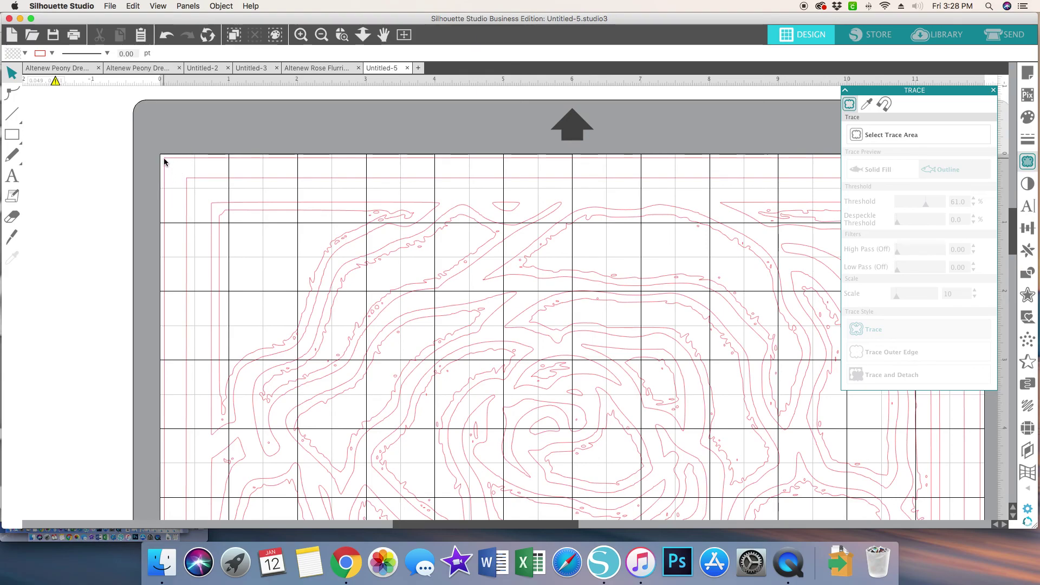
# Delete the jagged inner outline of the corner shape in the upper-left of the rose design
pyautogui.click(250, 216)
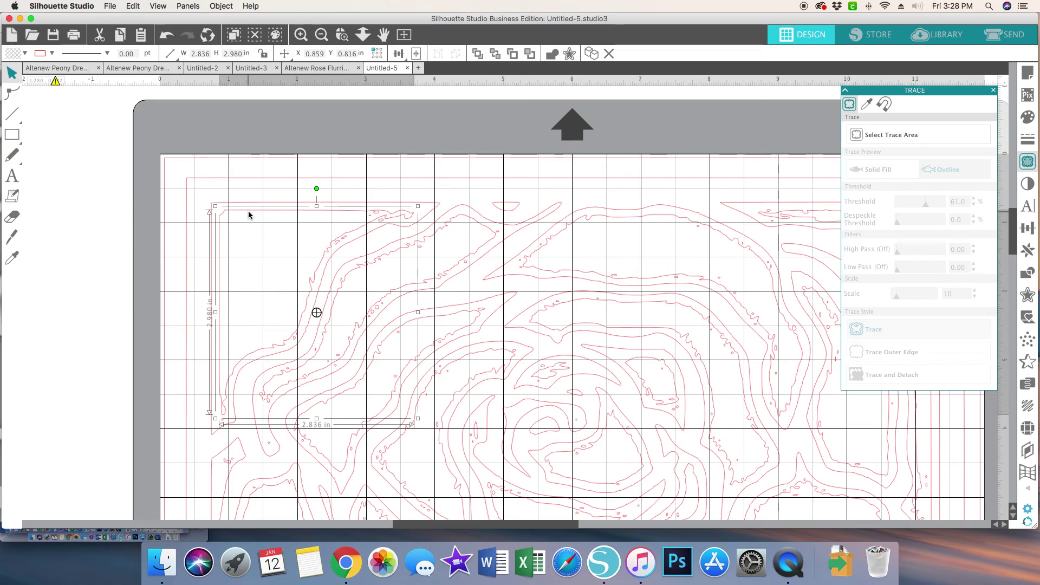
pyautogui.click(114, 206)
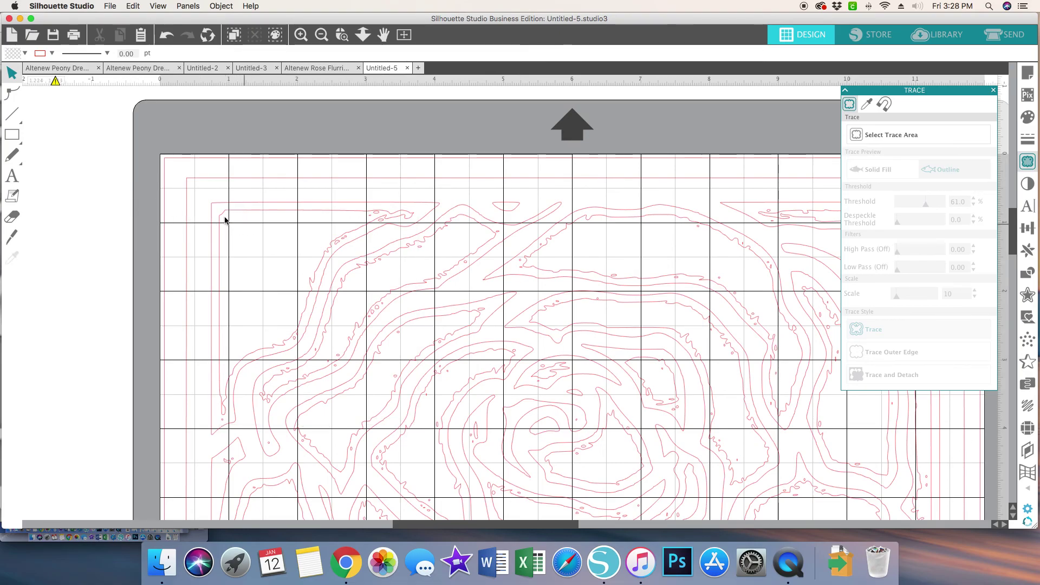
pyautogui.click(258, 218)
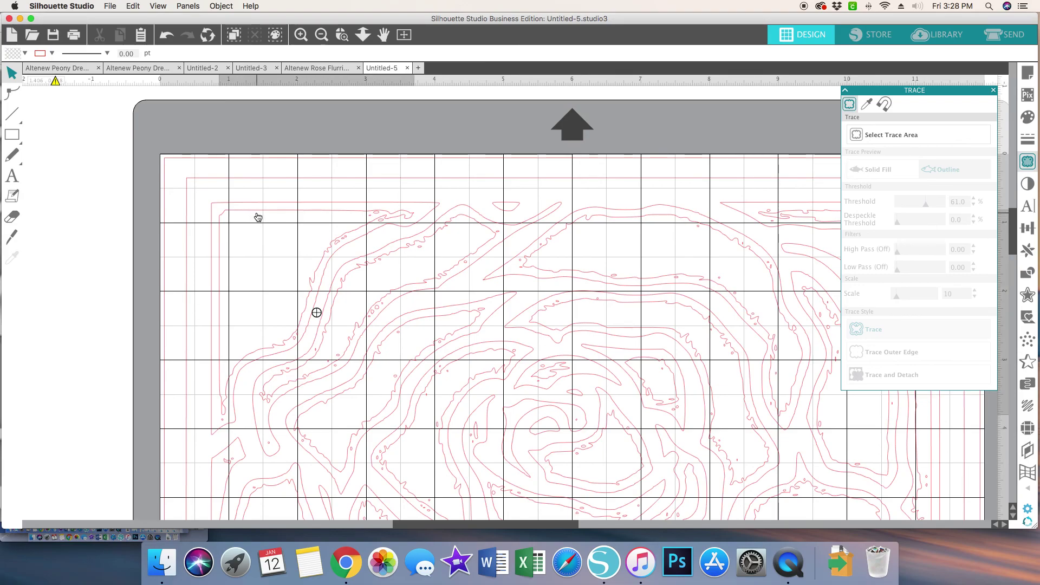
pyautogui.press('Escape')
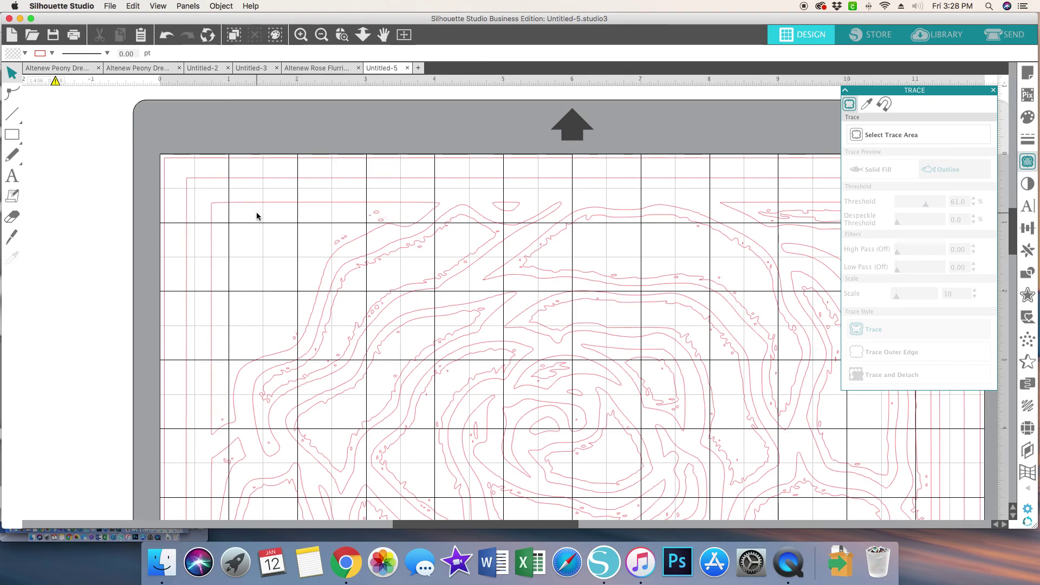
# Delete the stray specks remaining inside the upper-left corner shape, along the rose's outer contour
pyautogui.click(371, 215)
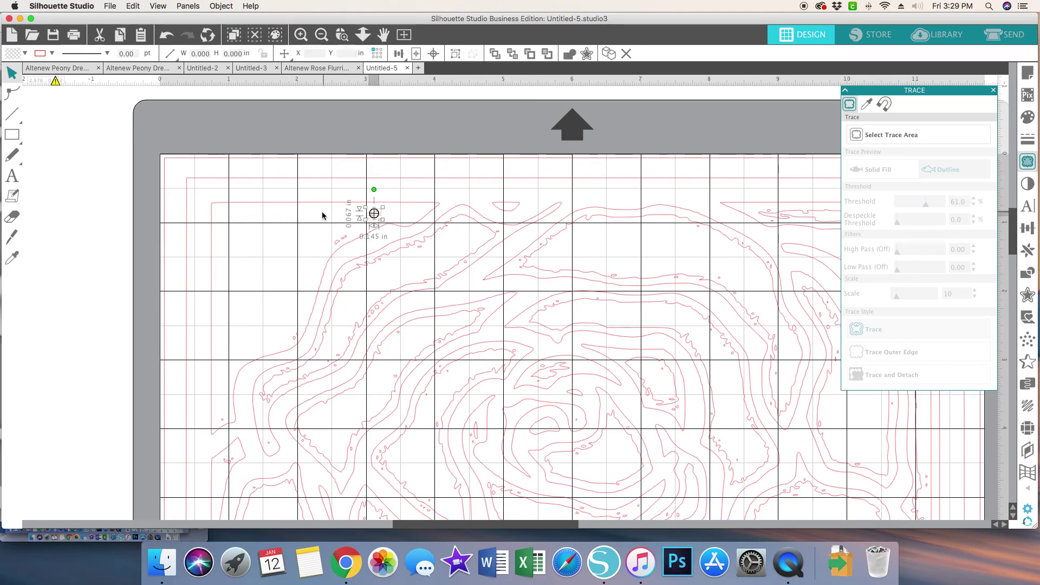
pyautogui.press('Delete')
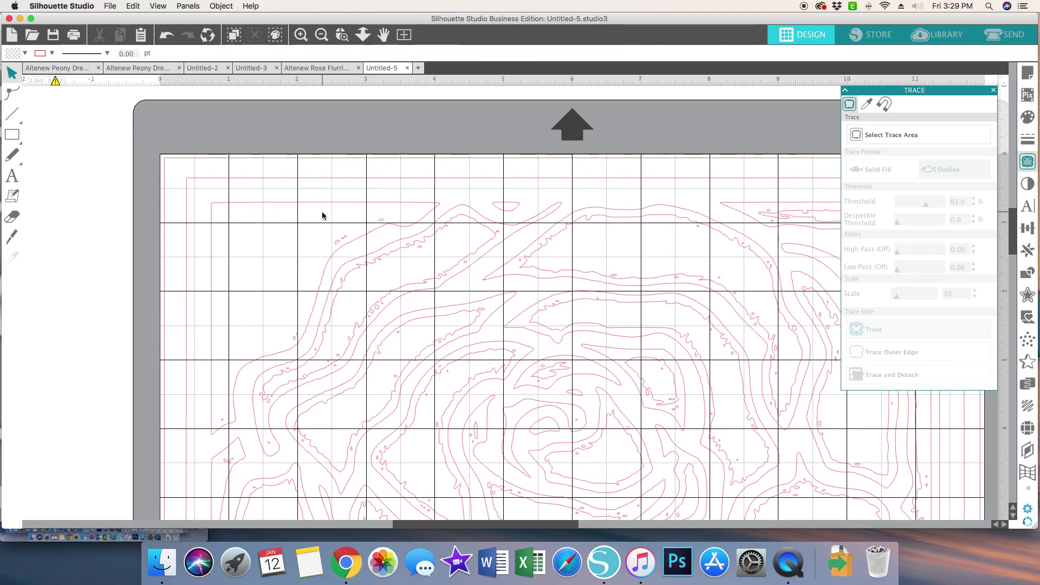
pyautogui.click(381, 221)
pyautogui.press('Delete')
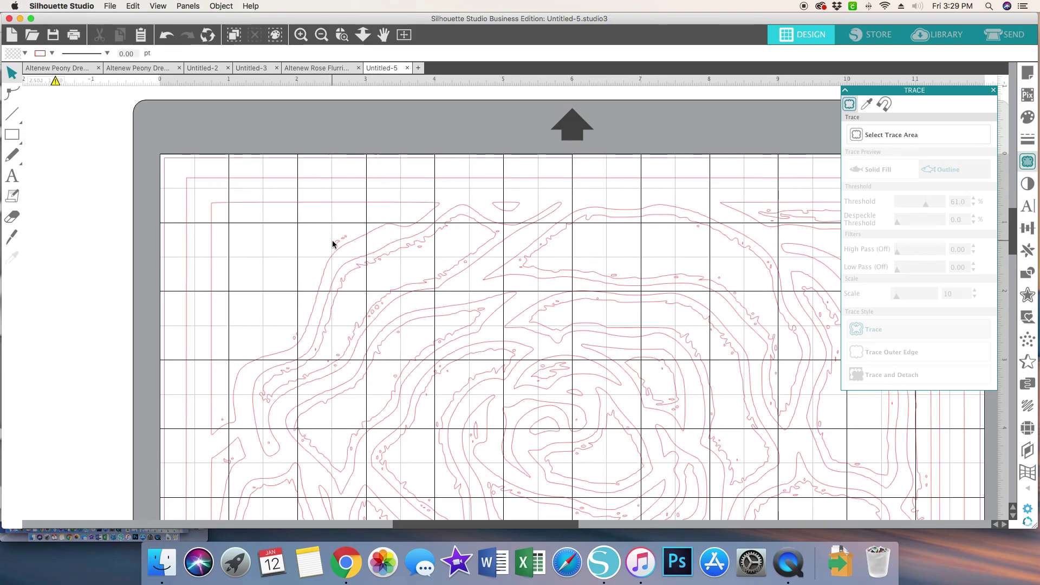
pyautogui.click(339, 243)
pyautogui.press('Delete')
pyautogui.click(345, 239)
pyautogui.press('Delete')
pyautogui.click(342, 239)
pyautogui.press('Delete')
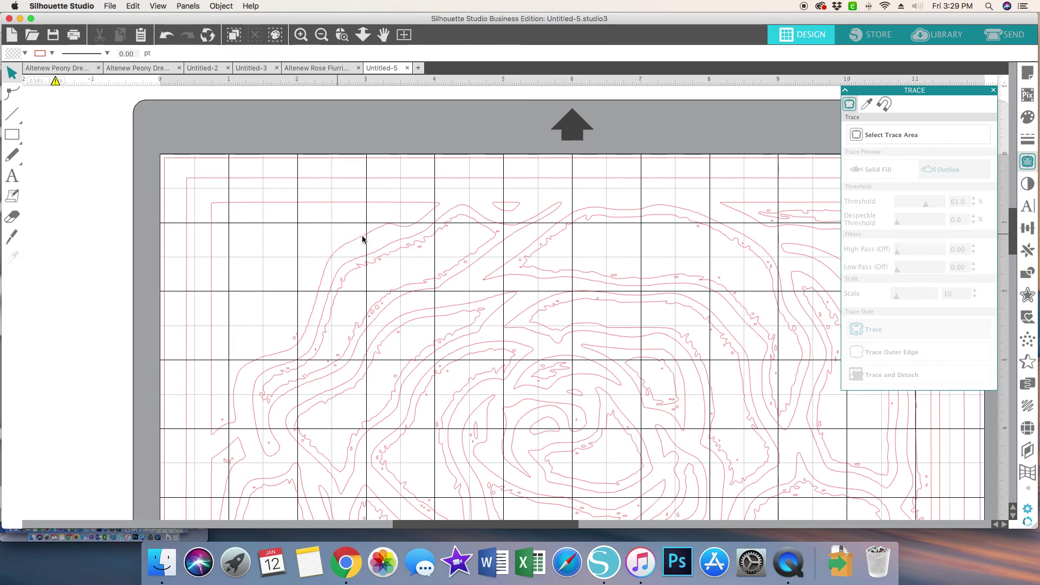
# Delete the jagged inner outline of the outermost upper-left petal and the specks in its upper part
pyautogui.click(433, 239)
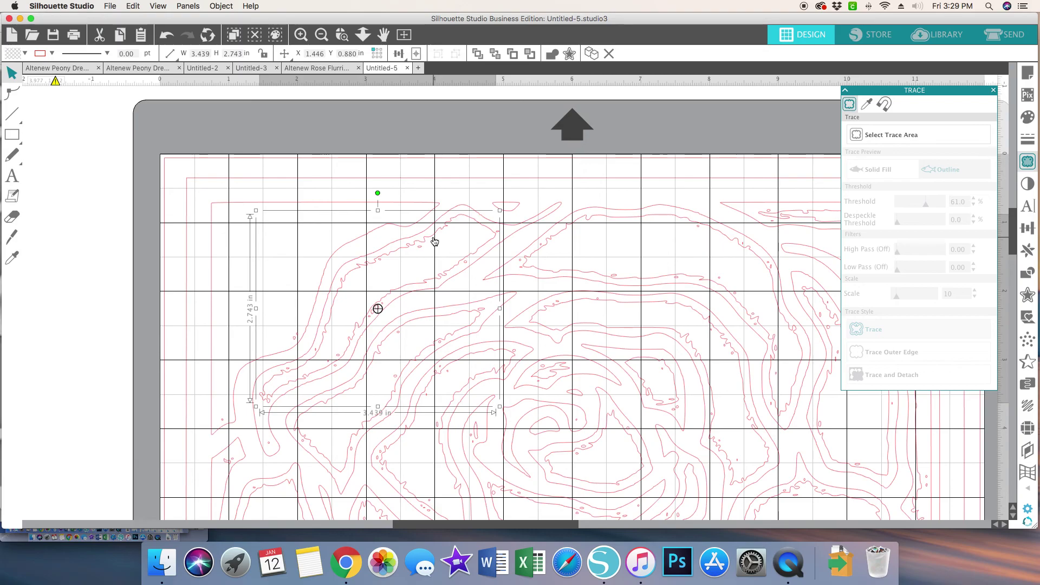
pyautogui.press('Delete')
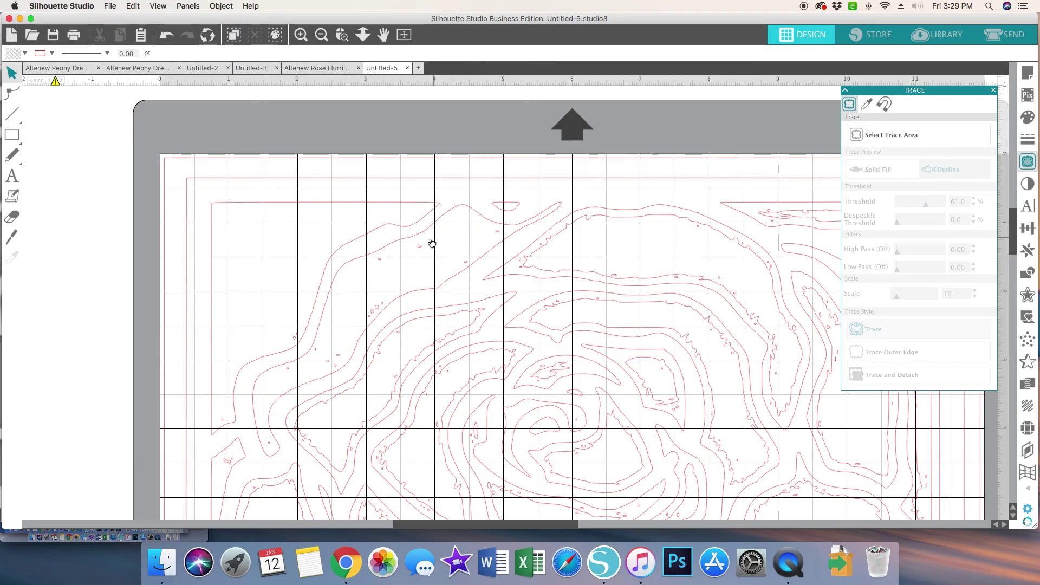
pyautogui.click(378, 260)
pyautogui.press('Delete')
pyautogui.click(466, 264)
pyautogui.press('Delete')
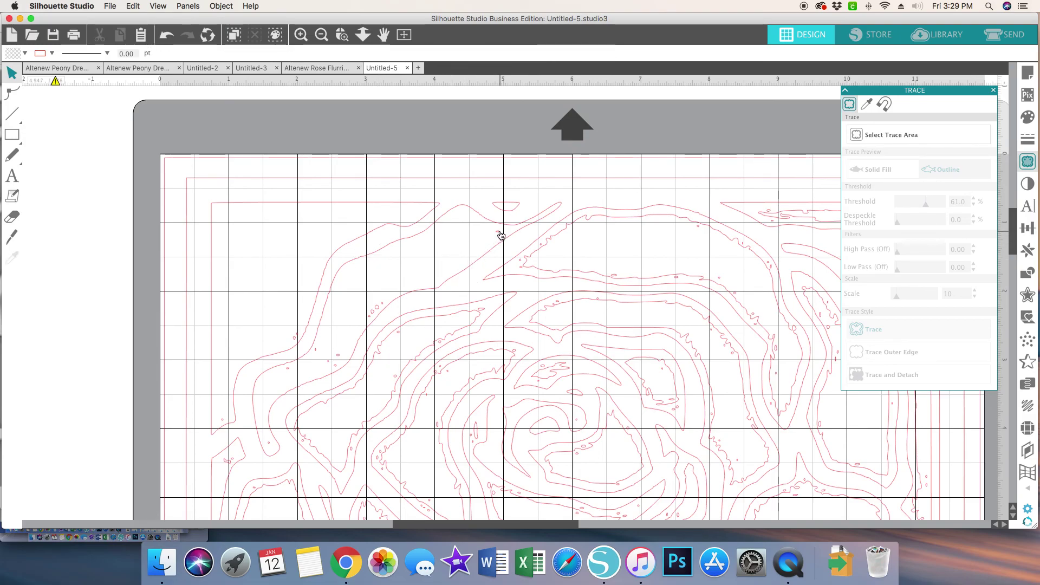
pyautogui.click(497, 231)
pyautogui.press('Delete')
# Delete the stray specks in the middle stretch of the outermost upper-left petal
pyautogui.click(375, 308)
pyautogui.press('Delete')
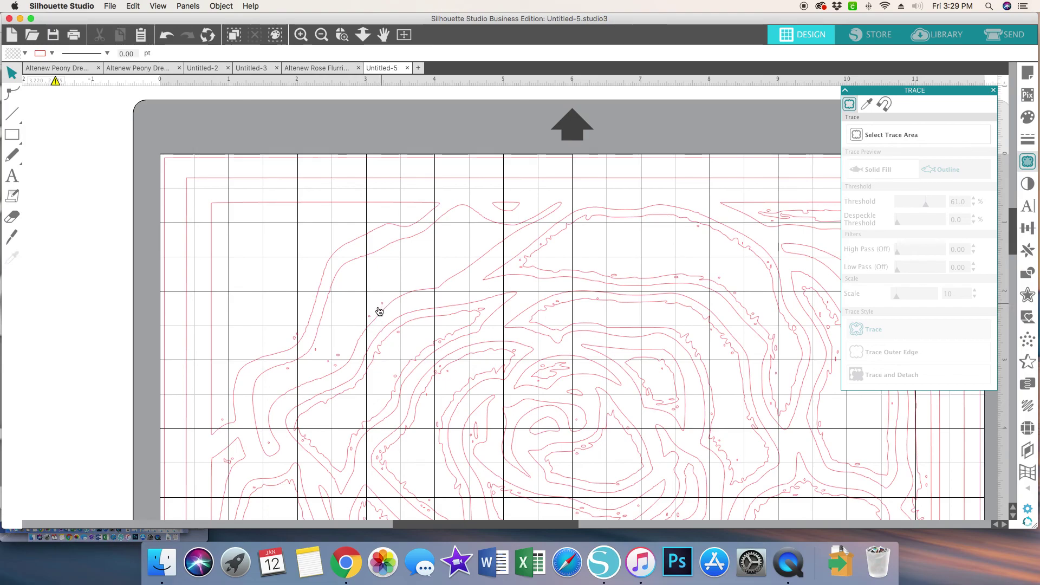
pyautogui.click(378, 307)
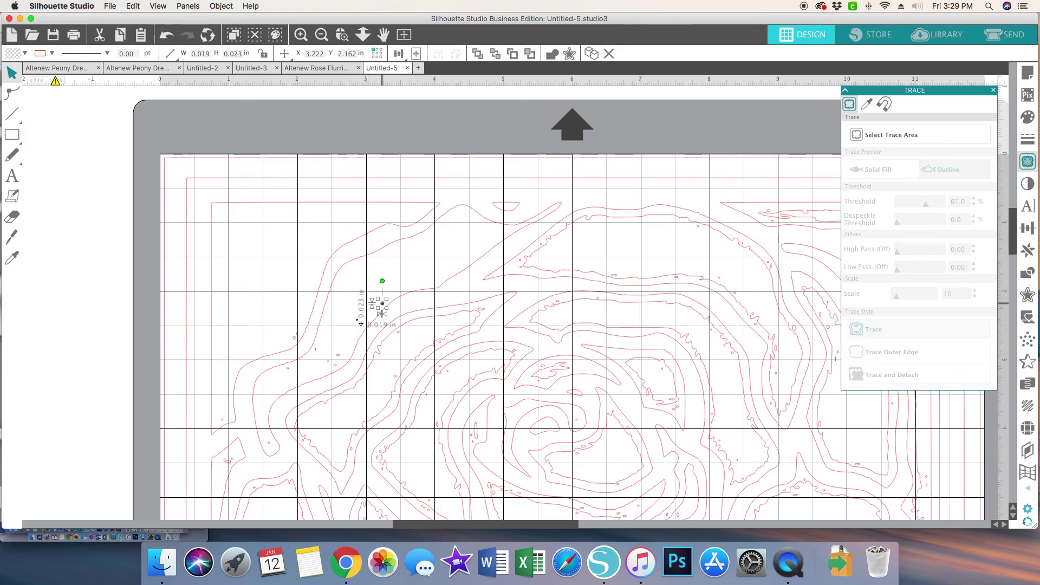
pyautogui.press('Delete')
pyautogui.click(296, 339)
pyautogui.press('Delete')
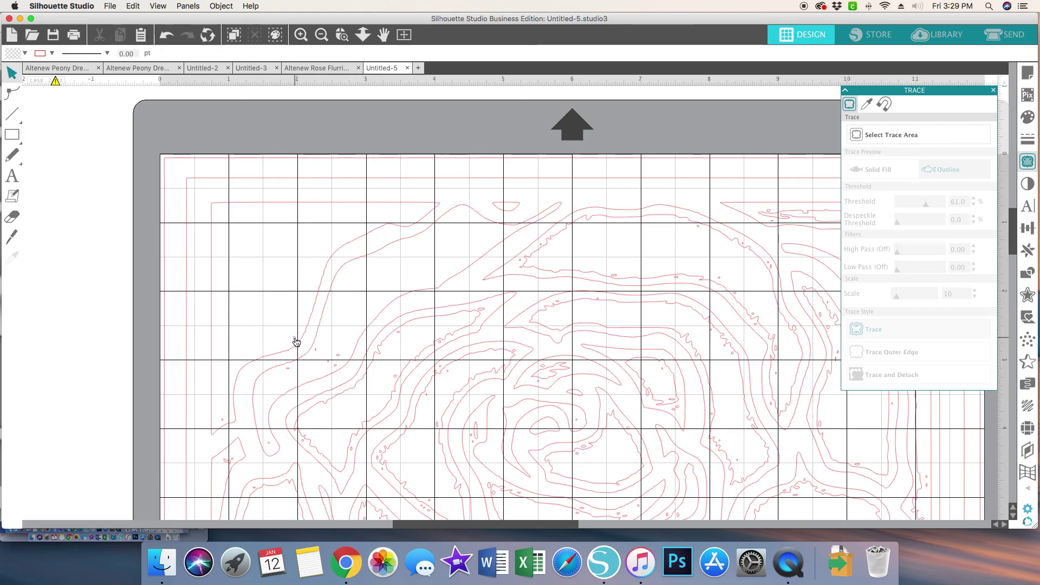
# Delete the remaining specks in the lower part of the outermost upper-left petal
pyautogui.click(318, 352)
pyautogui.press('Delete')
pyautogui.click(335, 358)
pyautogui.press('Delete')
pyautogui.click(332, 369)
pyautogui.press('Delete')
pyautogui.click(332, 367)
pyautogui.click(290, 367)
pyautogui.press('Delete')
pyautogui.click(289, 370)
pyautogui.press('Delete')
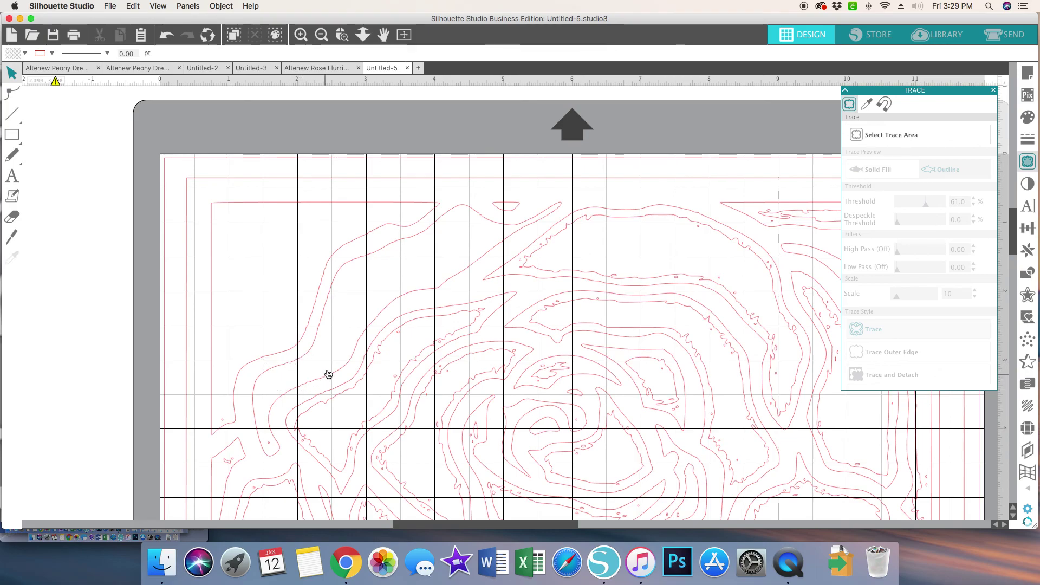
# Delete the jagged inner outline of the next petal inward on the rose's left side and the specks inside it
pyautogui.click(384, 349)
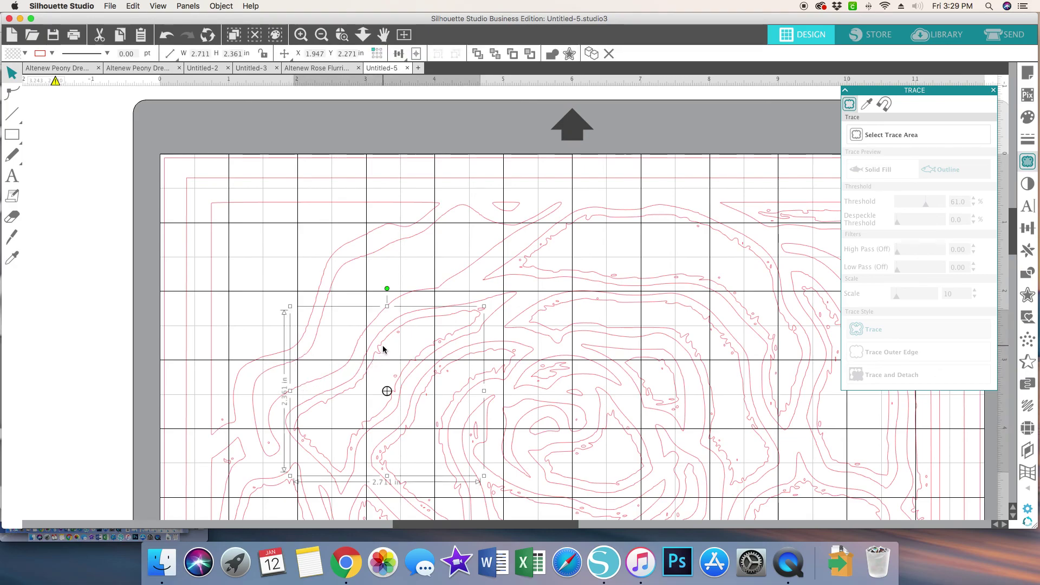
pyautogui.click(396, 333)
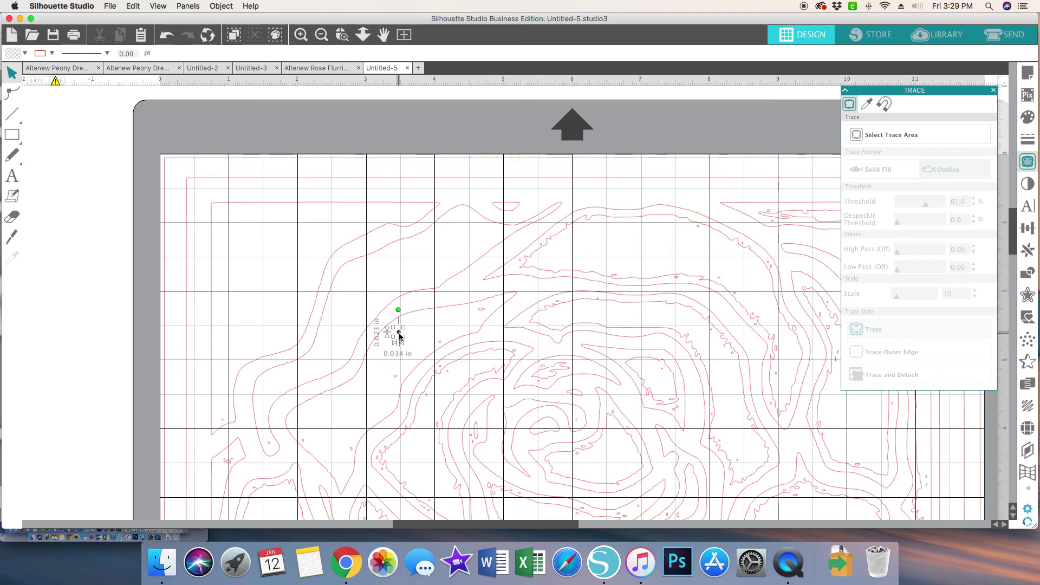
pyautogui.click(439, 343)
pyautogui.press('Delete')
pyautogui.click(482, 313)
pyautogui.press('Delete')
pyautogui.click(397, 379)
pyautogui.press('Delete')
pyautogui.click(351, 449)
pyautogui.press('Delete')
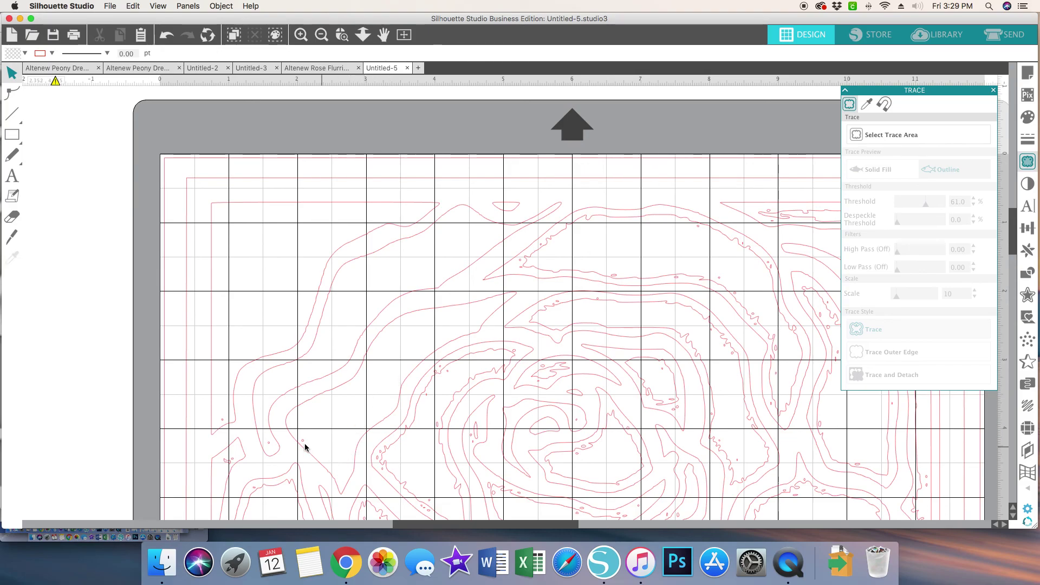
pyautogui.click(302, 441)
pyautogui.press('Delete')
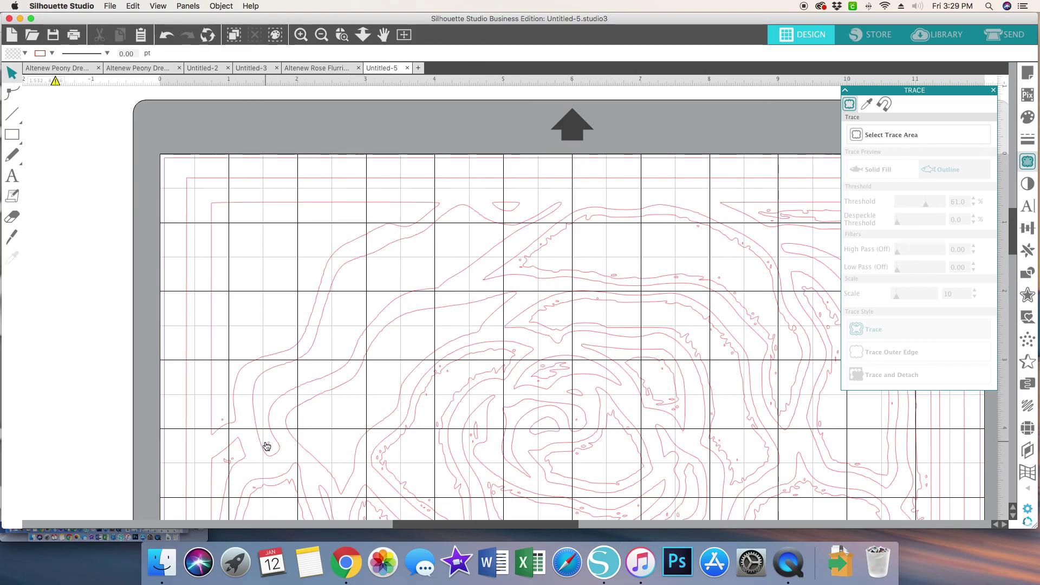
# Delete the stray specks near the rose's left edge, around the 4 in grid line
pyautogui.click(268, 442)
pyautogui.press('Delete')
pyautogui.click(222, 420)
pyautogui.press('Delete')
pyautogui.click(227, 462)
pyautogui.press('Delete')
pyautogui.click(232, 460)
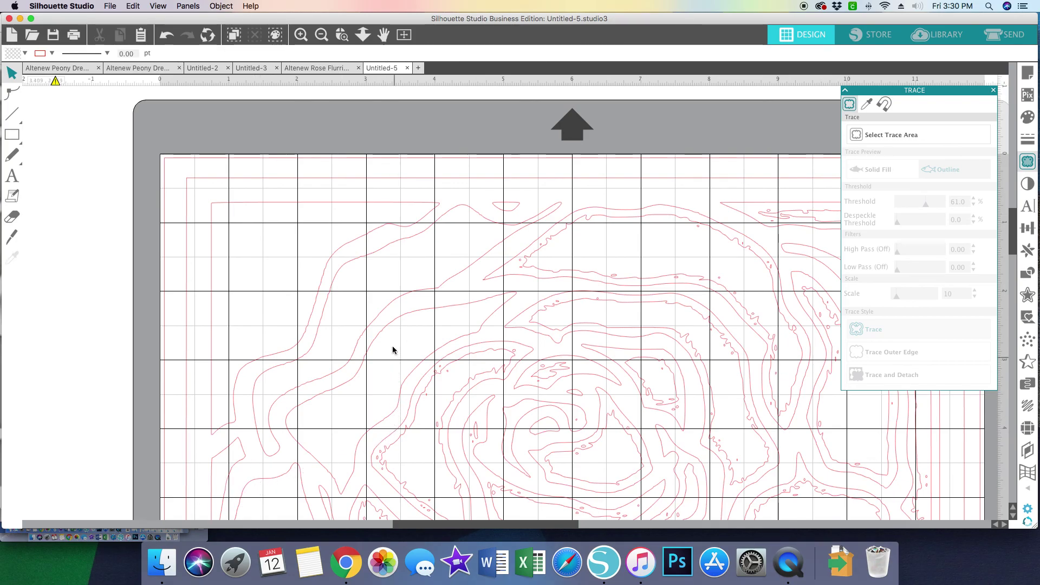
# Delete the jagged inner outline of the wide top-centre petal and the specks near its left tip
pyautogui.scroll(-2, 391, 348)
pyautogui.click(544, 210)
pyautogui.press('Delete')
pyautogui.click(538, 208)
pyautogui.press('Delete')
pyautogui.click(522, 220)
pyautogui.press('Delete')
pyautogui.click(523, 225)
pyautogui.press('Delete')
# Delete the stray specks along the middle of the wide top-centre petal
pyautogui.click(614, 232)
pyautogui.press('Delete')
pyautogui.click(676, 234)
pyautogui.press('Delete')
pyautogui.click(699, 183)
pyautogui.press('Delete')
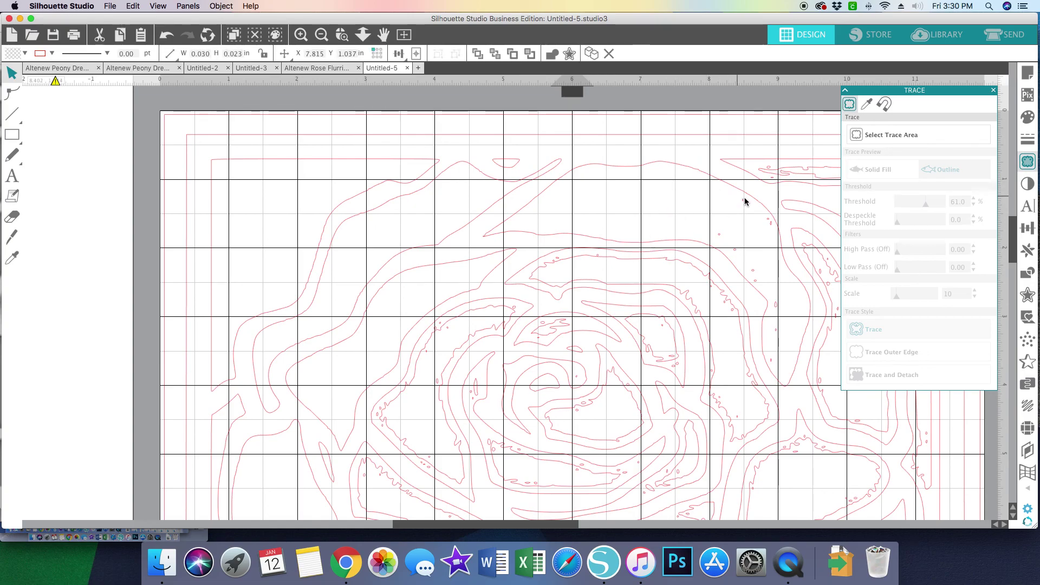
# Delete the stray specks along the outer right curve of the wide top-centre petal
pyautogui.click(742, 201)
pyautogui.press('Delete')
pyautogui.click(770, 223)
pyautogui.press('Delete')
pyautogui.click(768, 235)
pyautogui.press('Delete')
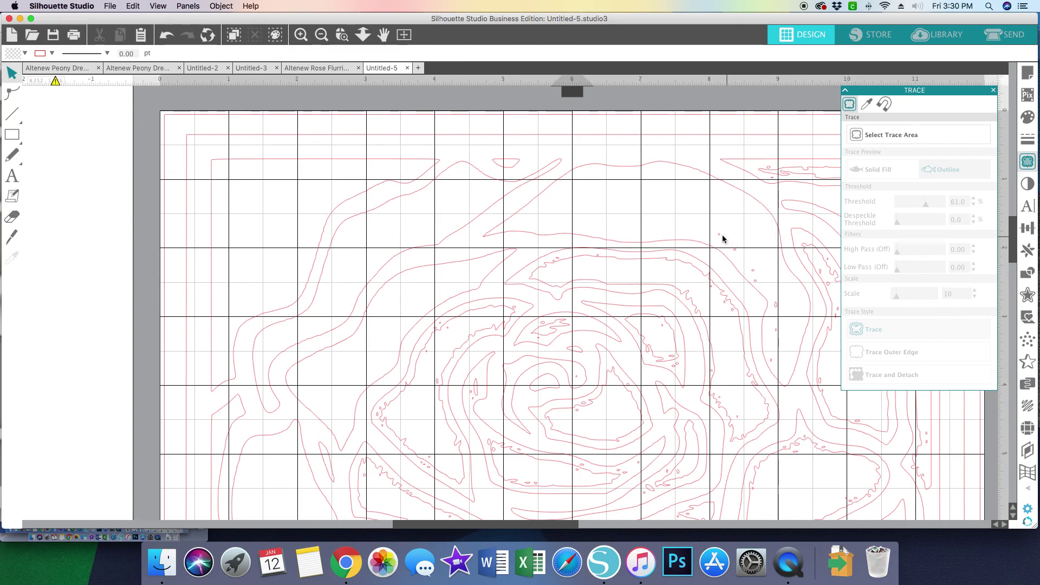
pyautogui.moveTo(717, 231); pyautogui.dragTo(752, 263)
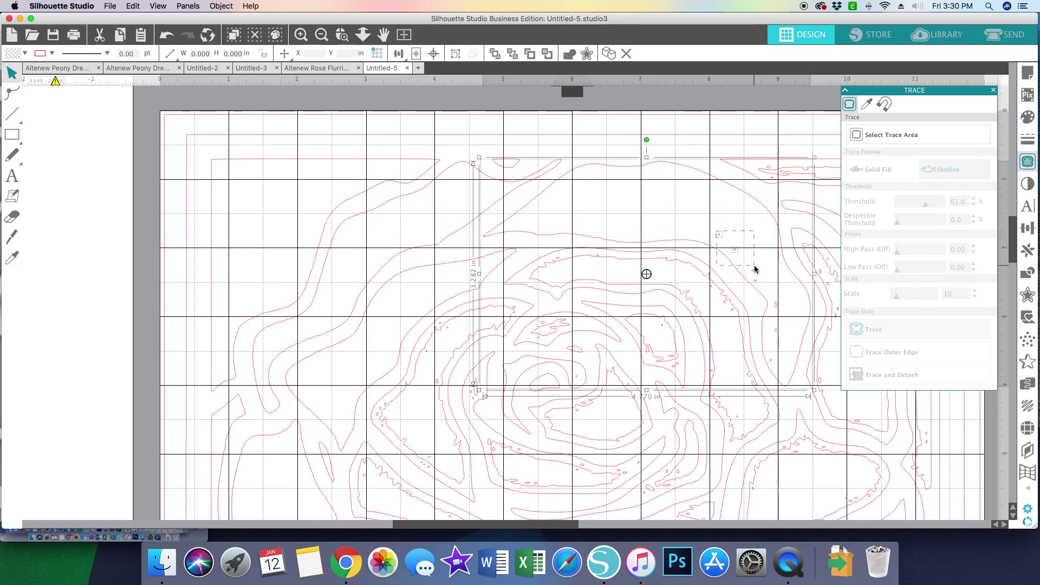
pyautogui.click(699, 136)
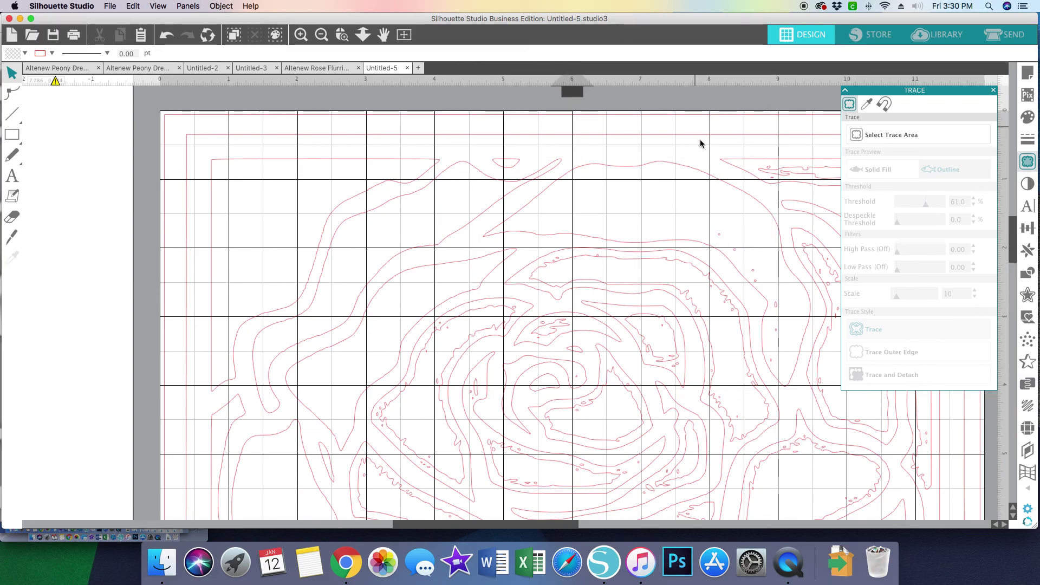
# Delete the stray marks along the rose's right side near the 8–9 in grid lines and the jagged inner outlines of the arching petals there
pyautogui.click(720, 238)
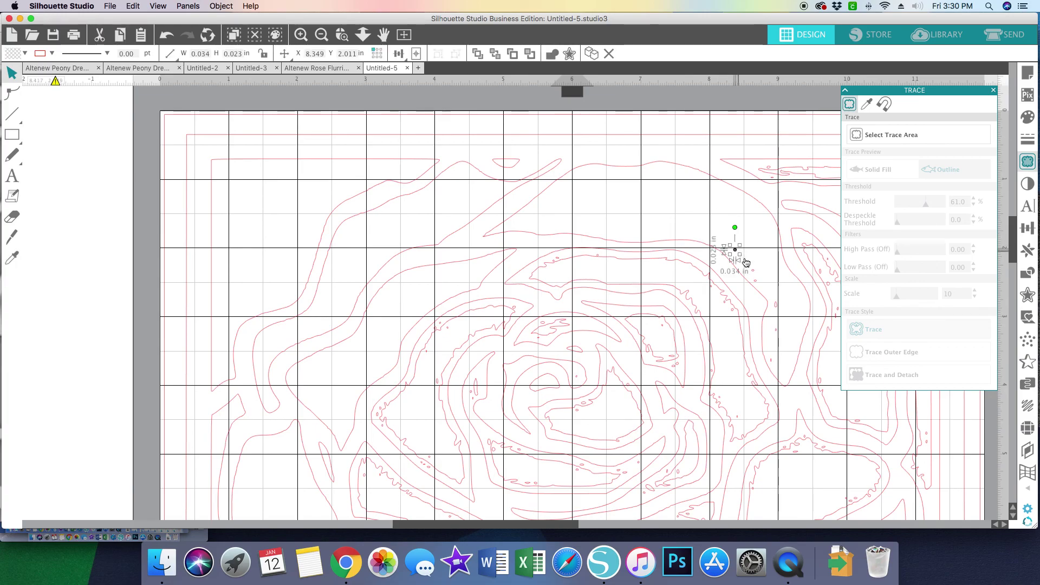
pyautogui.press('Delete')
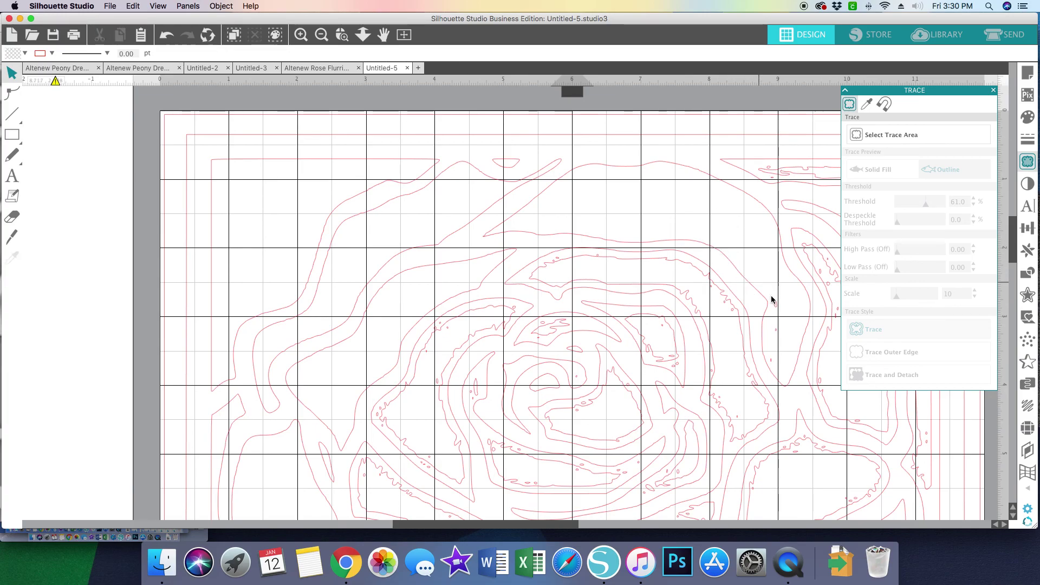
pyautogui.click(771, 359)
pyautogui.press('Delete')
pyautogui.click(699, 275)
pyautogui.press('Delete')
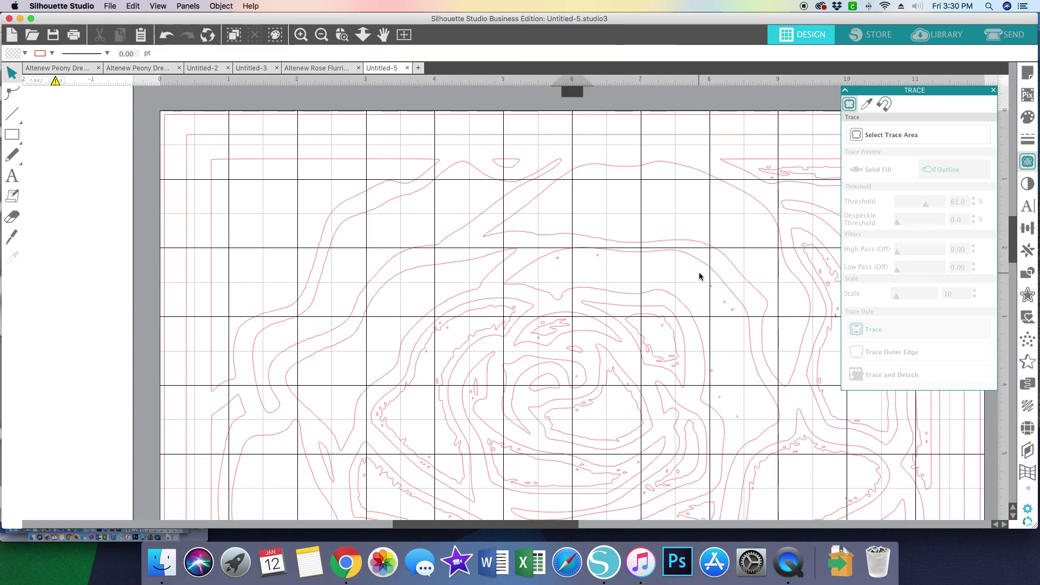
# Delete the jagged inner shapes and leftover fragments inside the crescent petal just above the rose's centre
pyautogui.click(553, 329)
pyautogui.press('Delete')
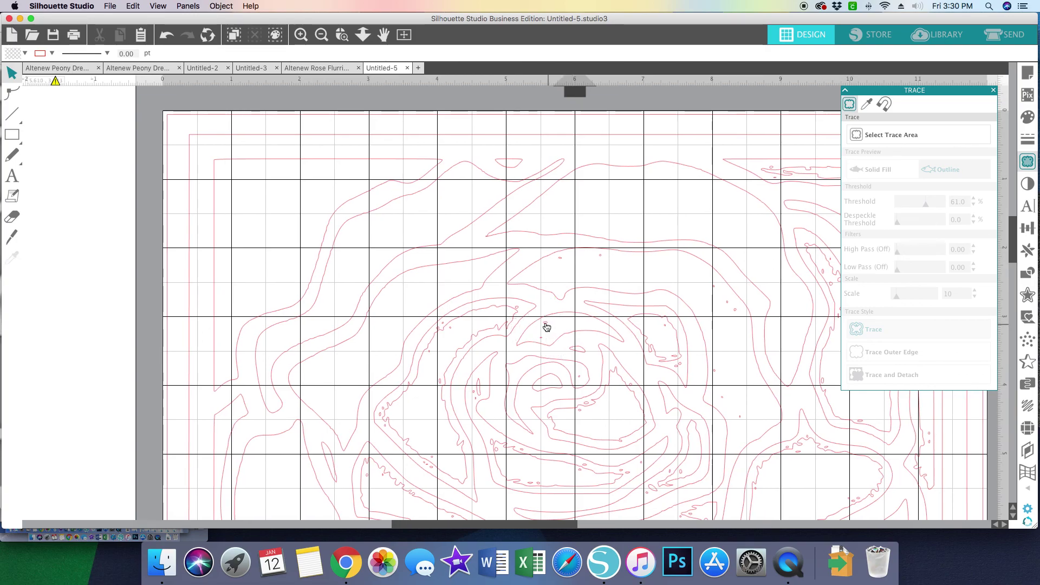
pyautogui.click(542, 326)
pyautogui.press('Delete')
pyautogui.click(533, 339)
pyautogui.press('Delete')
# Delete the jagged inner outline of the large curved petal left of the centre and the speck at its upper tip
pyautogui.click(500, 312)
pyautogui.click(473, 323)
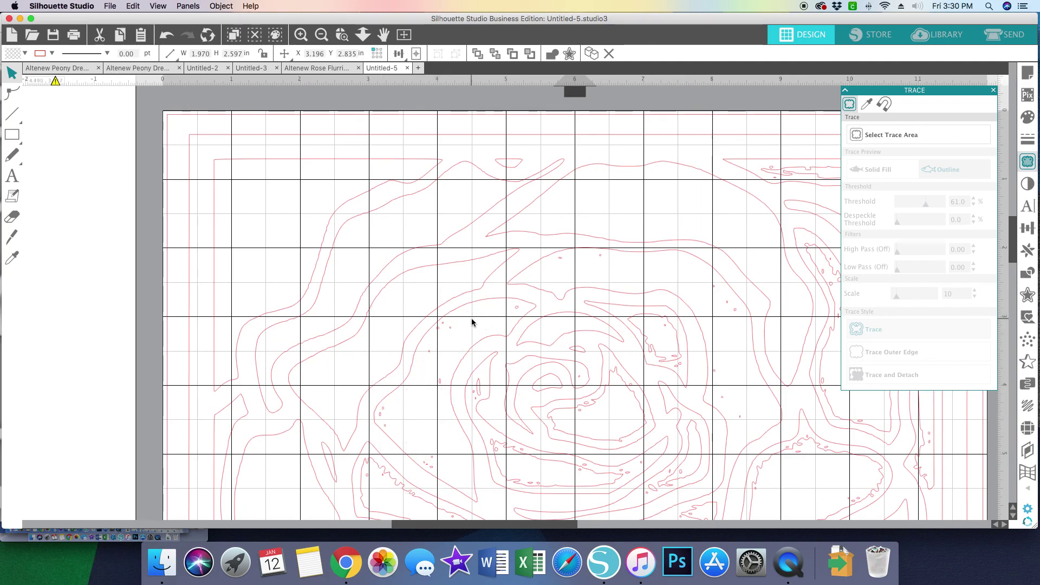
pyautogui.click(518, 311)
pyautogui.press('Delete')
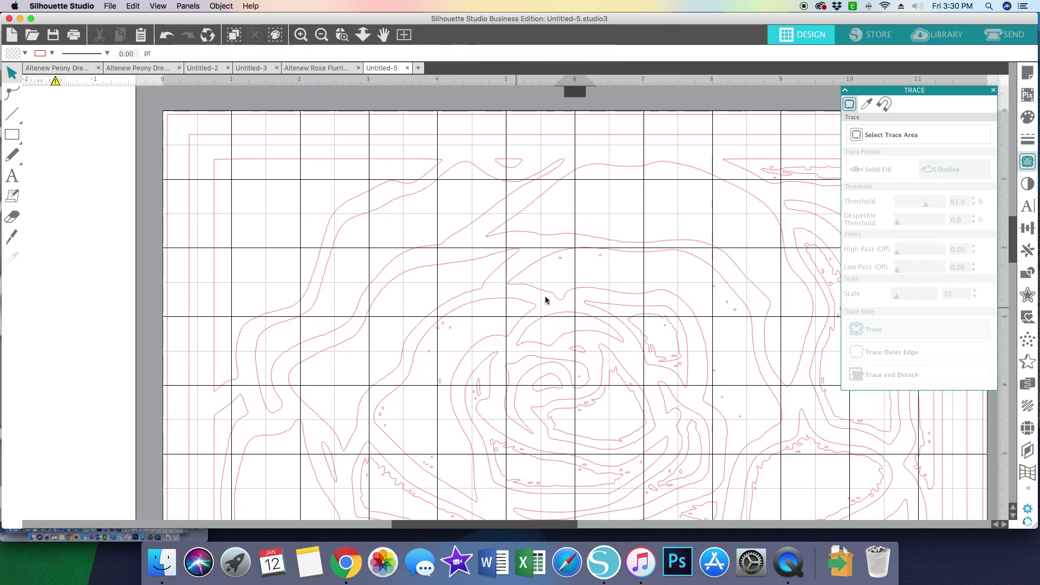
# Delete the two stray specks inside the arching petal just below the 2 in grid line
pyautogui.click(560, 259)
pyautogui.press('Delete')
pyautogui.click(600, 254)
pyautogui.press('Delete')
# Delete the stray specks near the 4 in vertical grid line inside the large curved left petal
pyautogui.click(444, 324)
pyautogui.press('Delete')
pyautogui.click(438, 328)
pyautogui.press('Delete')
pyautogui.click(436, 336)
pyautogui.press('Delete')
pyautogui.click(434, 373)
pyautogui.press('Delete')
pyautogui.click(437, 386)
pyautogui.press('Delete')
# Delete the three stray specks at the leftmost bend of the large curved left petal
pyautogui.click(381, 414)
pyautogui.press('Delete')
pyautogui.click(382, 417)
pyautogui.press('Delete')
pyautogui.click(385, 425)
pyautogui.press('Delete')
# Delete the small leftover fragments inside the narrow petal directly left of the rose's centre
pyautogui.click(476, 391)
pyautogui.press('Delete')
pyautogui.click(473, 394)
pyautogui.press('Delete')
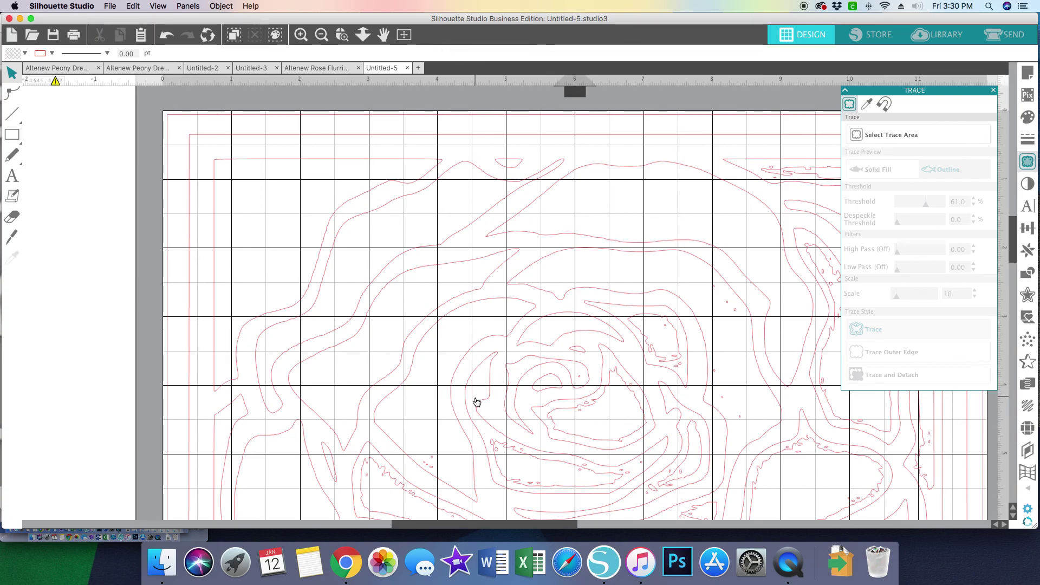
pyautogui.click(476, 401)
pyautogui.press('Delete')
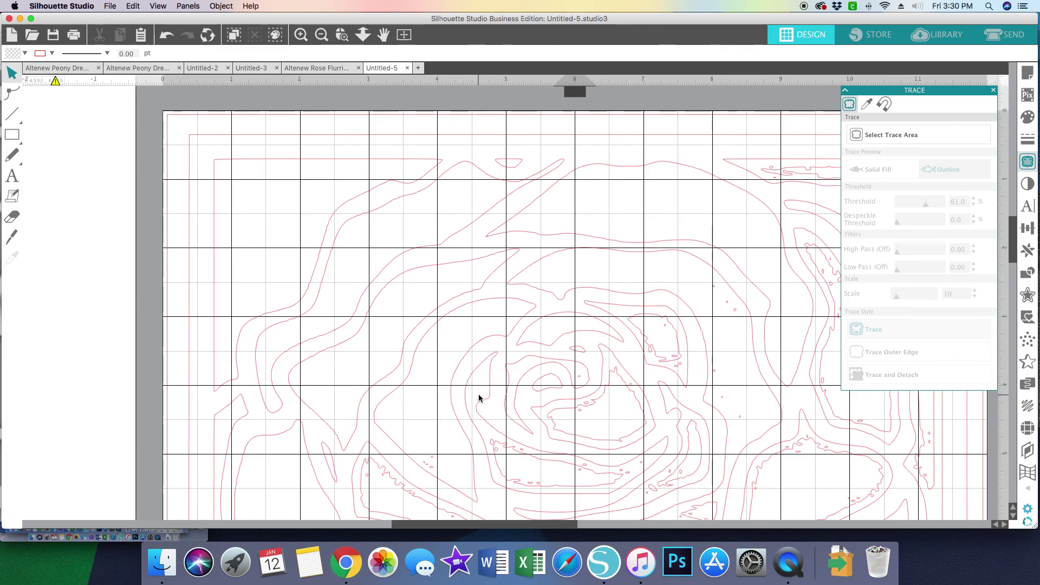
# Bring the whole mat into view and delete the jagged inner outlines of the long petals between the 9 and 11 in grid lines
pyautogui.hscroll(3, 479, 394)
pyautogui.scroll(-2, 479, 394)
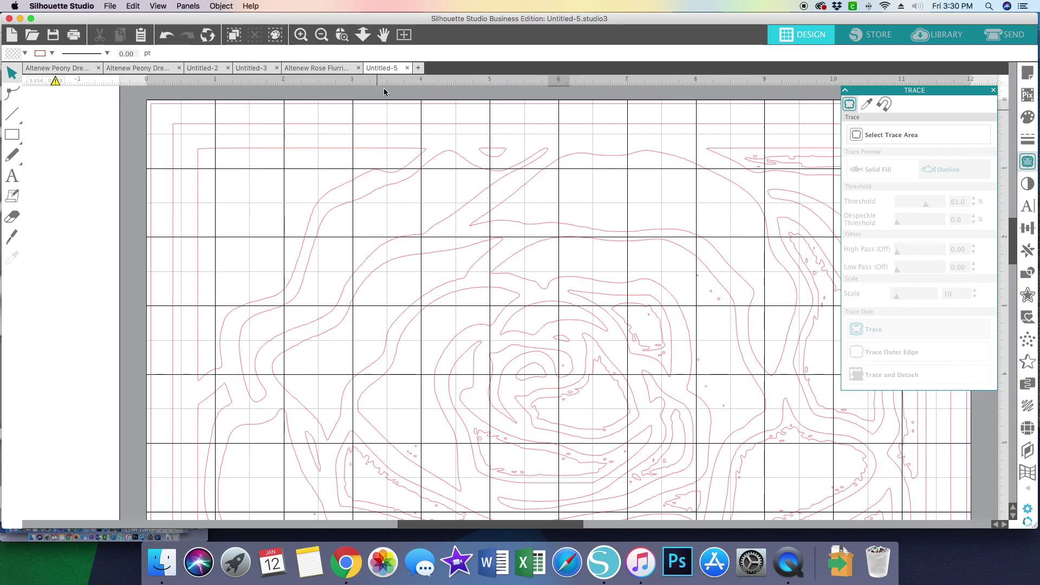
pyautogui.click(405, 35)
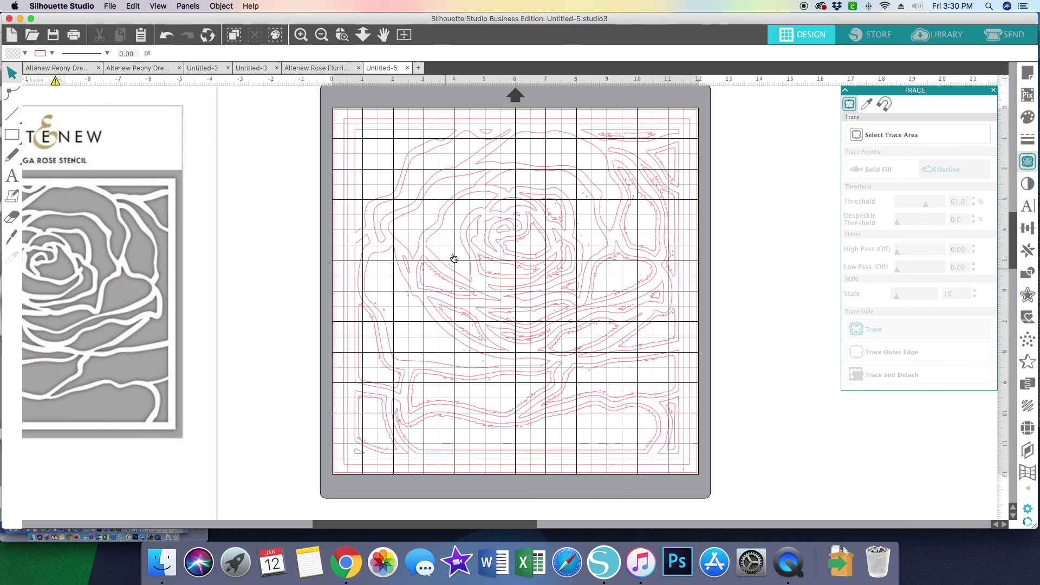
pyautogui.click(535, 236)
pyautogui.press('Delete')
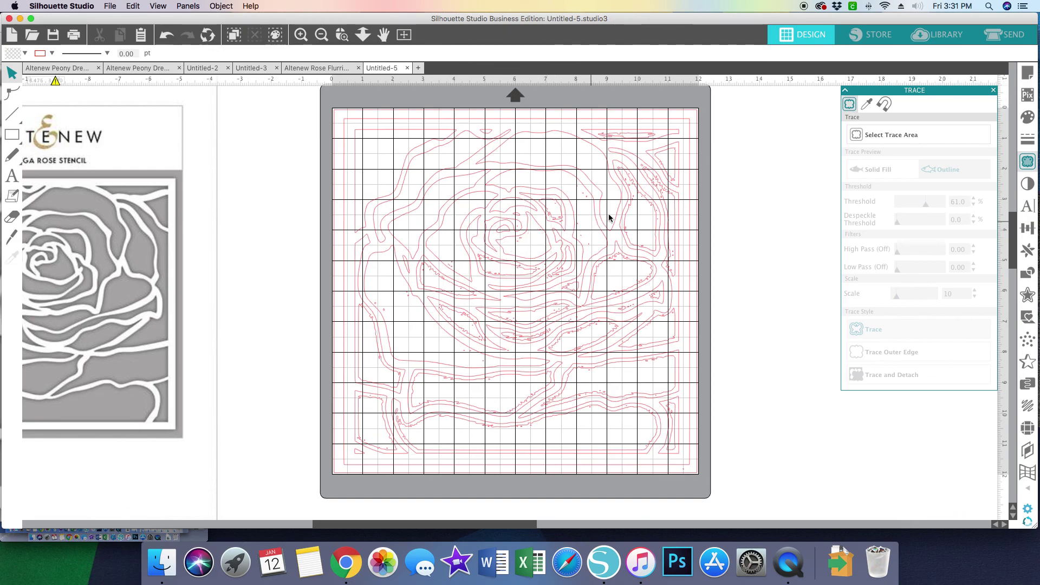
pyautogui.click(632, 209)
pyautogui.press('Delete')
pyautogui.click(657, 186)
pyautogui.press('Delete')
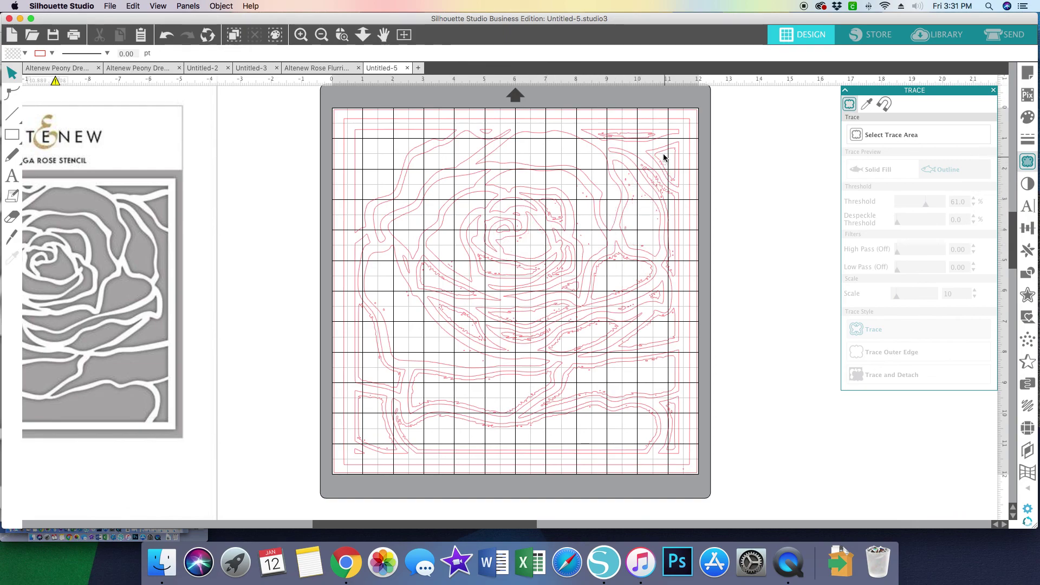
# Delete the jagged inner outlines of the upper-right corner pieces, the thin top-edge sliver and the rounded petal on the rose's right side
pyautogui.click(664, 159)
pyautogui.press('Delete')
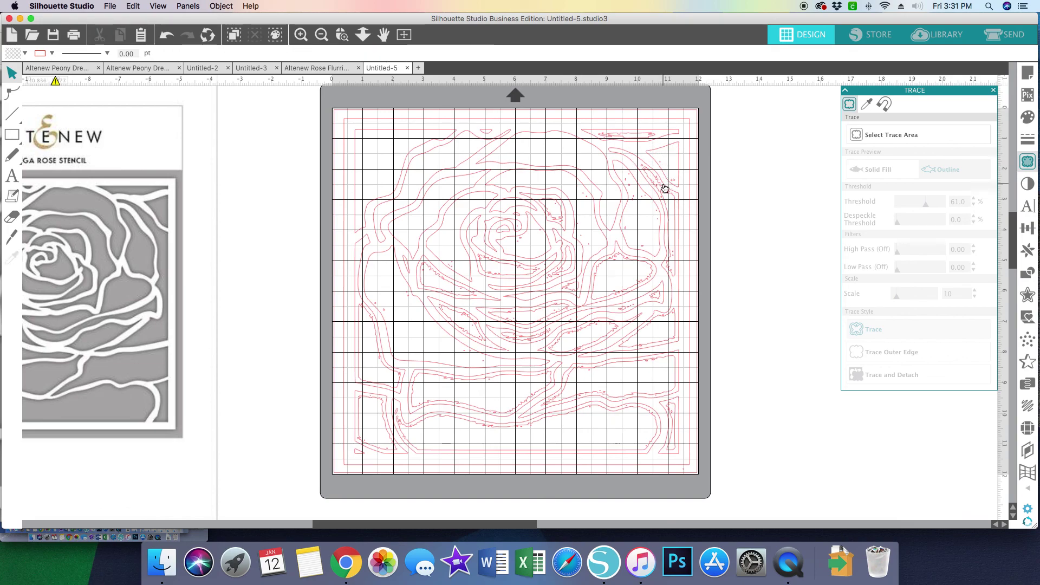
pyautogui.click(660, 183)
pyautogui.press('Delete')
pyautogui.click(626, 134)
pyautogui.press('Delete')
pyautogui.click(647, 266)
pyautogui.press('Delete')
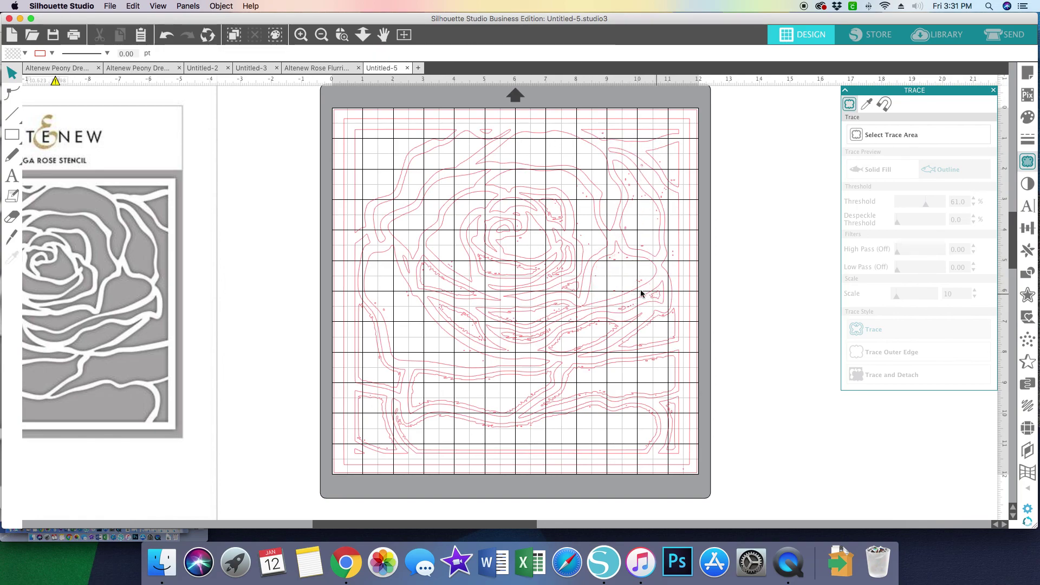
# Delete the jagged inner outlines of the petals in and immediately around the rose's centre
pyautogui.click(563, 265)
pyautogui.press('Delete')
pyautogui.click(506, 268)
pyautogui.press('Delete')
pyautogui.click(558, 218)
pyautogui.press('Delete')
pyautogui.click(519, 240)
pyautogui.press('Delete')
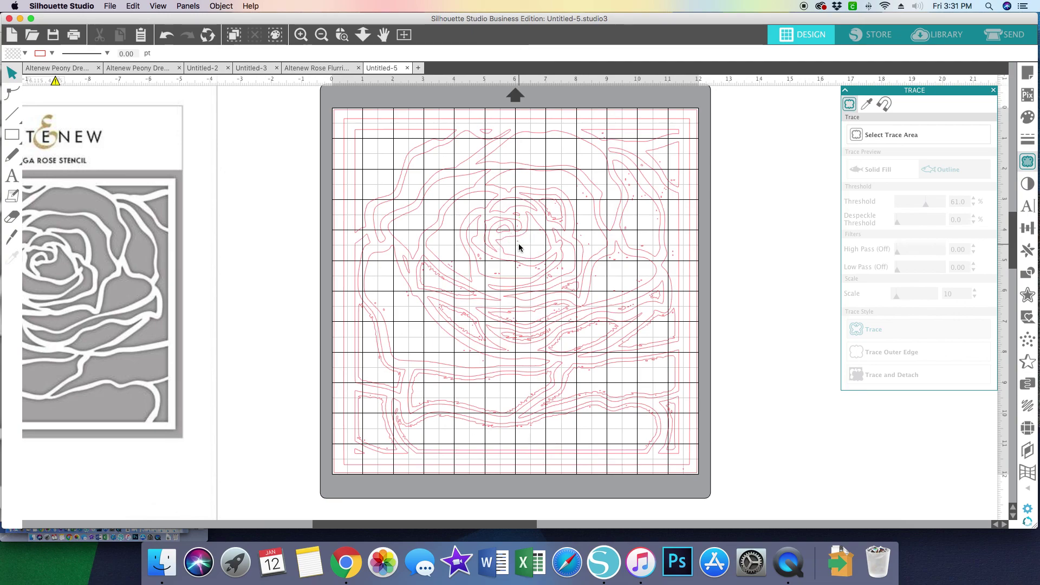
pyautogui.click(519, 243)
pyautogui.press('Delete')
# Delete the jagged inner outlines of the sweeping petals below the rose's centre, between the 6 and 8 in rows
pyautogui.scroll(-1, 481, 387)
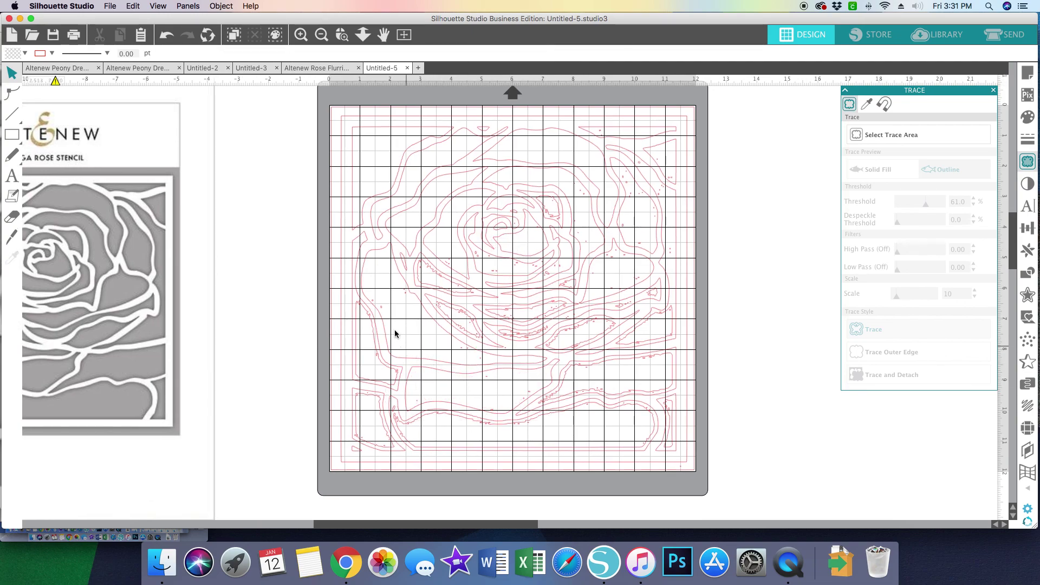
pyautogui.click(451, 287)
pyautogui.press('Delete')
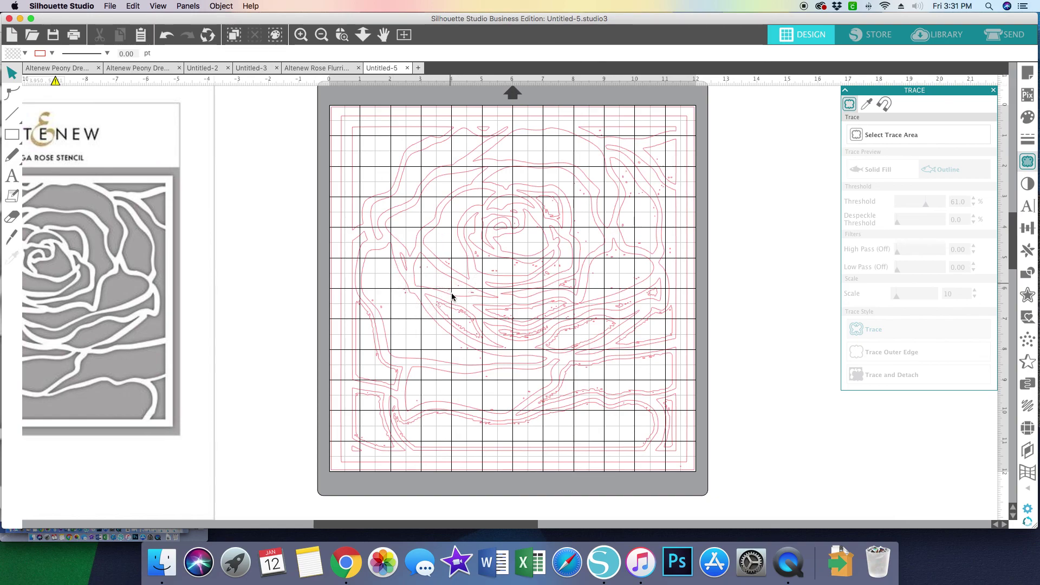
pyautogui.click(459, 314)
pyautogui.press('Delete')
pyautogui.click(530, 315)
pyautogui.press('Delete')
pyautogui.click(465, 324)
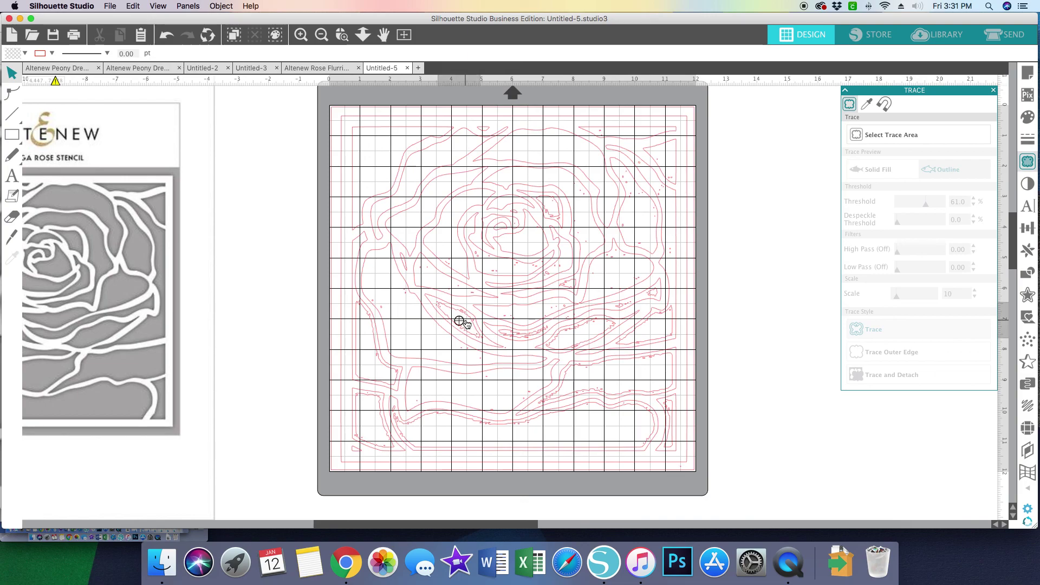
pyautogui.press('Delete')
pyautogui.click(520, 336)
pyautogui.press('Delete')
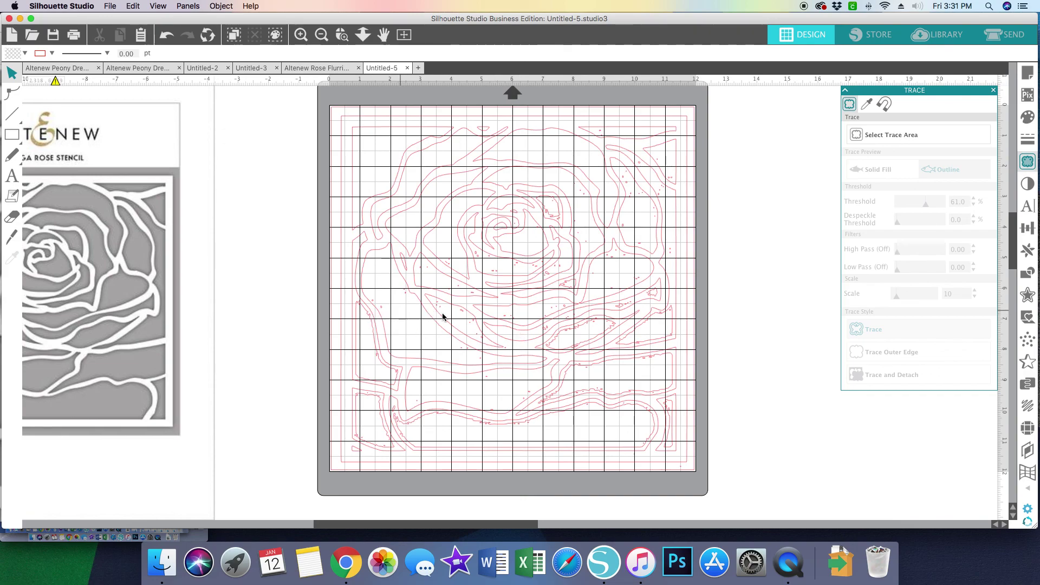
# Delete the jagged inner outlines of the wide bottom panel, the small lower-left piece, and the lower-right band and petal
pyautogui.click(440, 419)
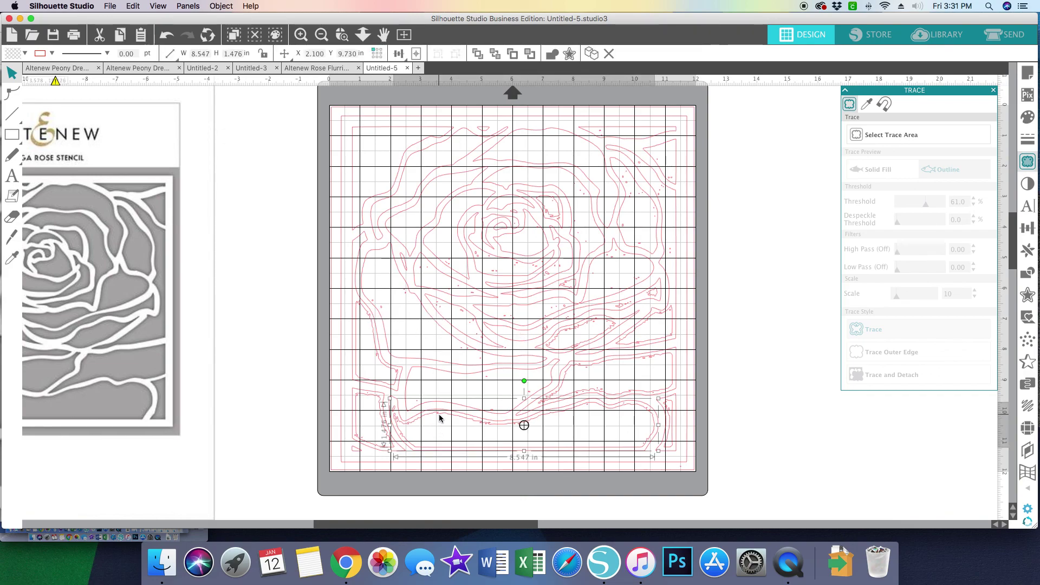
pyautogui.press('Escape')
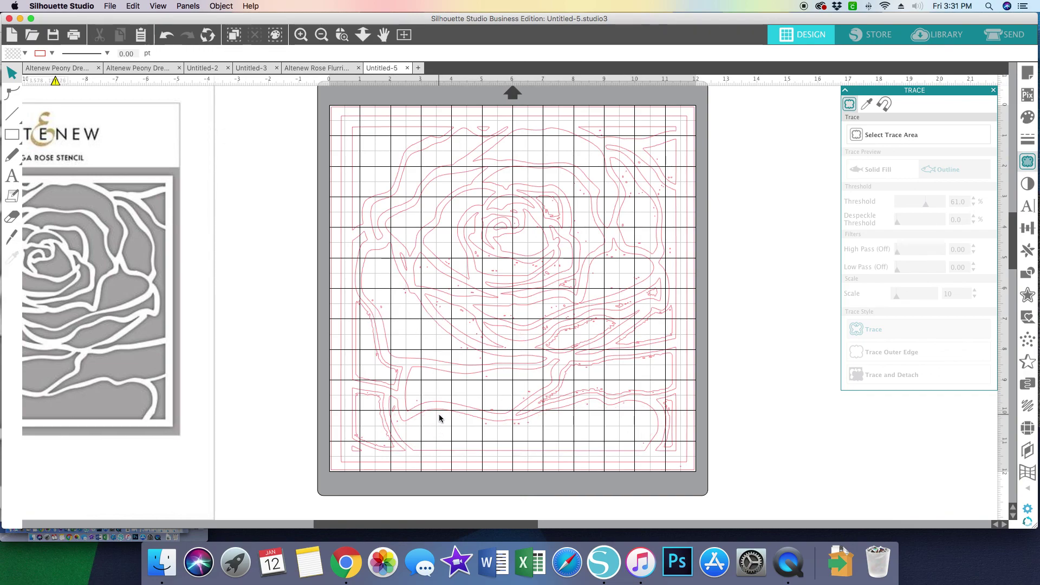
pyautogui.click(373, 400)
pyautogui.press('Delete')
pyautogui.click(588, 369)
pyautogui.press('Delete')
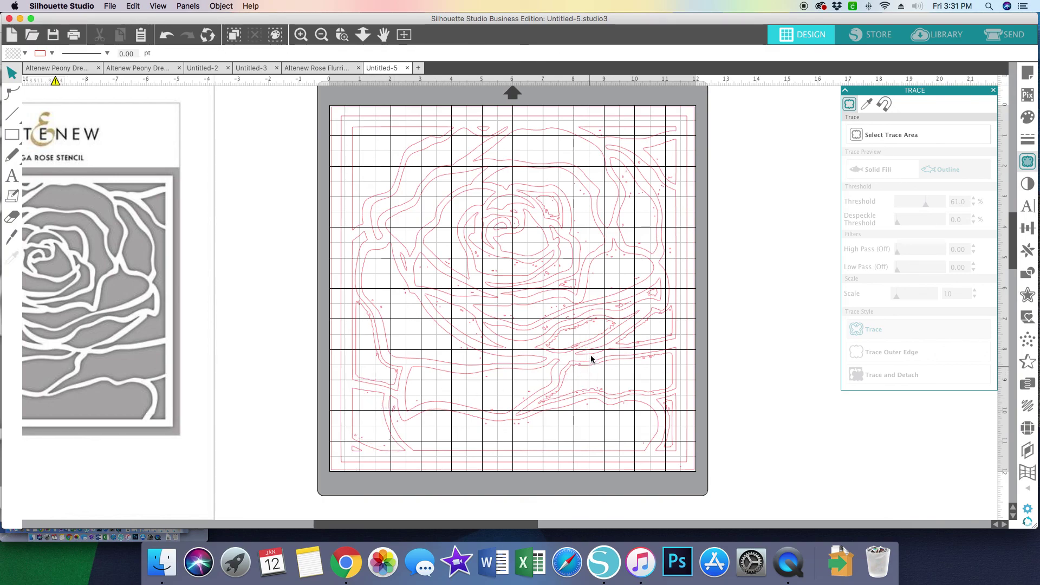
pyautogui.click(582, 332)
pyautogui.press('Delete')
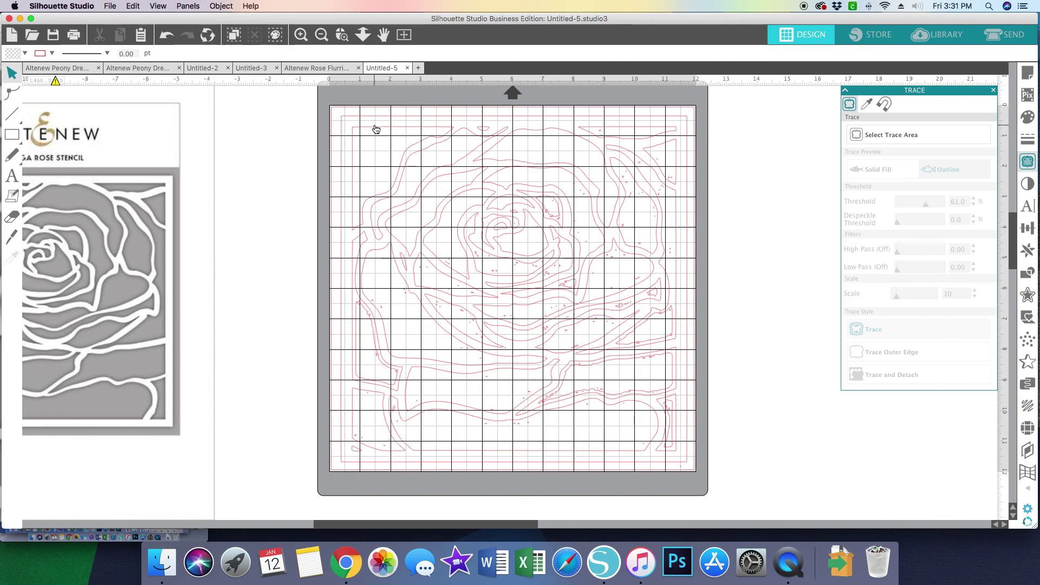
# Try moving the upper-left corner piece aside, and undo the move
pyautogui.moveTo(380, 134); pyautogui.dragTo(365, 132)
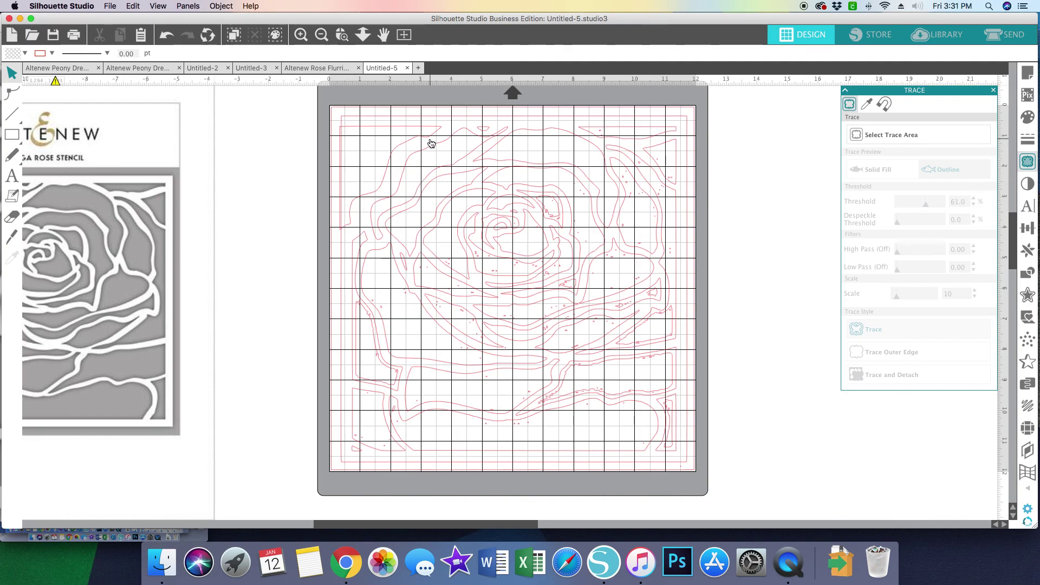
pyautogui.click(167, 36)
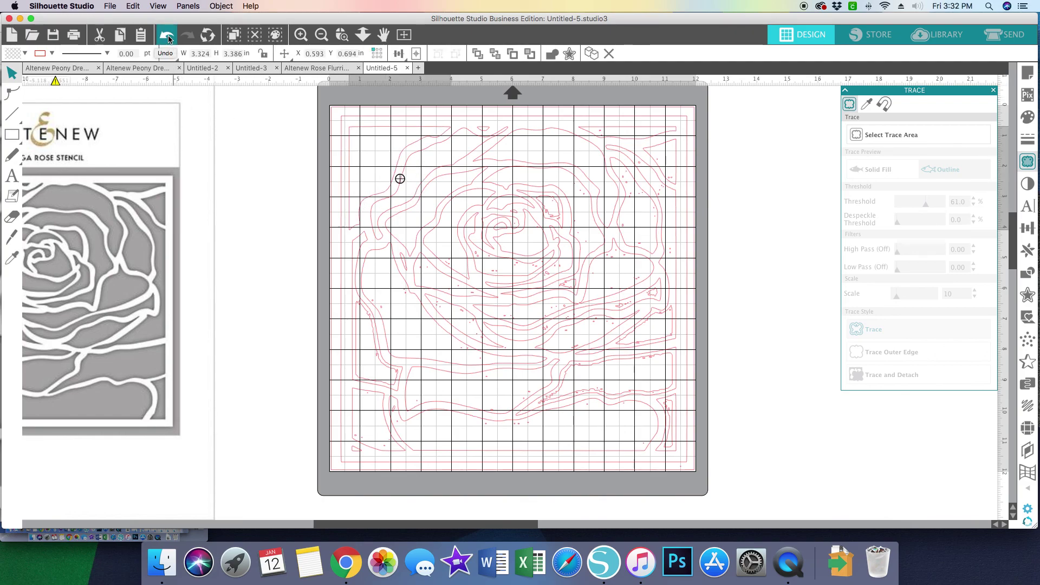
pyautogui.click(167, 36)
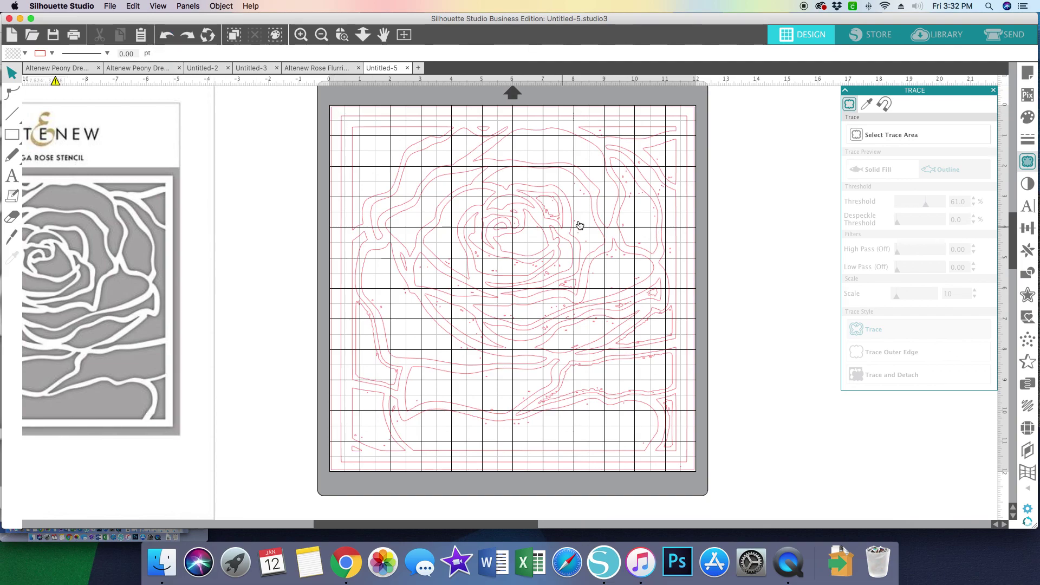
# Delete the jagged inner outlines of the petal at the centre's upper right and of the small pieces on the rose's right side
pyautogui.click(552, 200)
pyautogui.press('Delete')
pyautogui.click(661, 318)
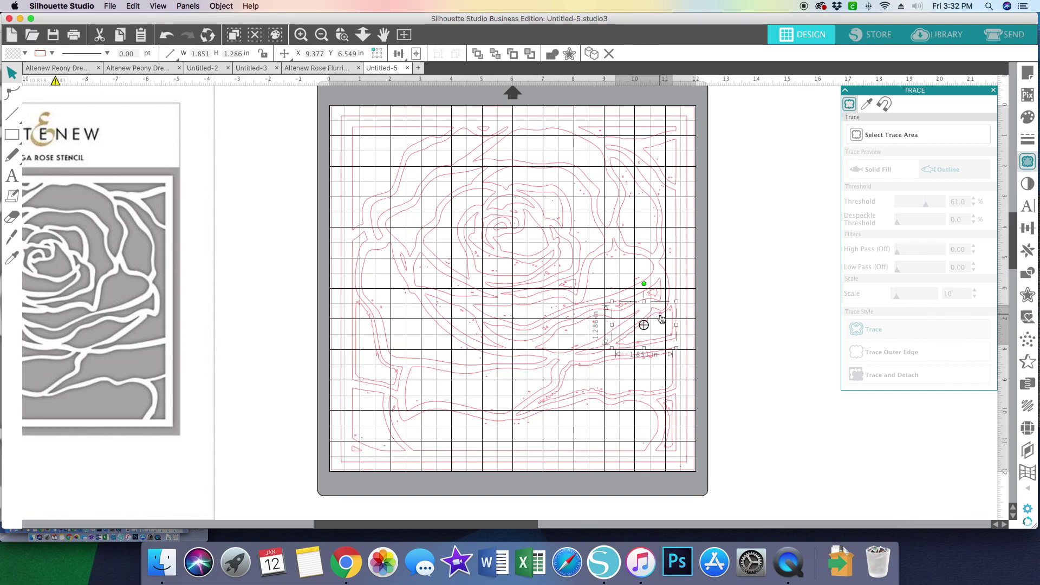
pyautogui.click(654, 294)
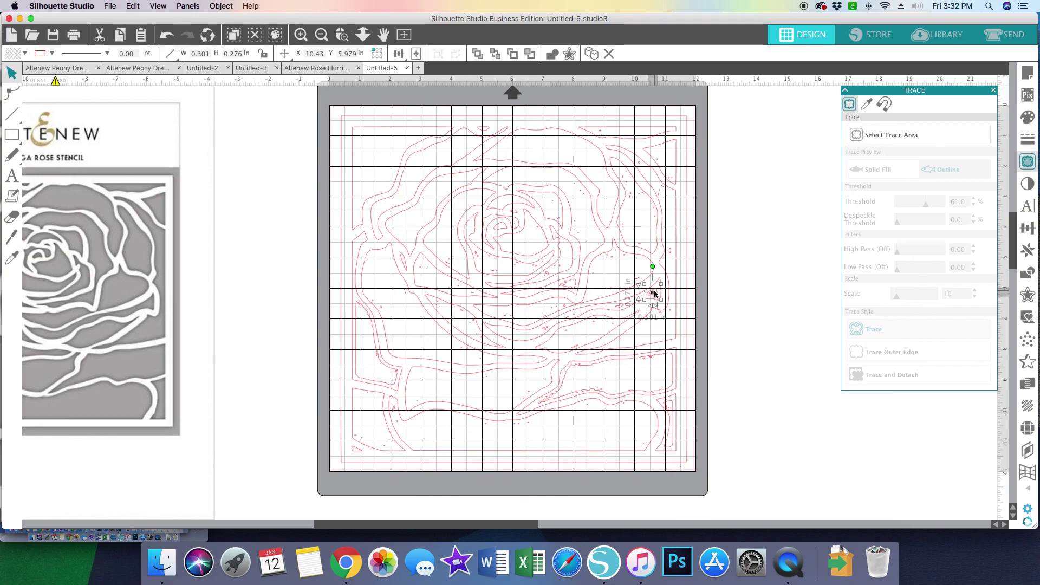
pyautogui.press('Delete')
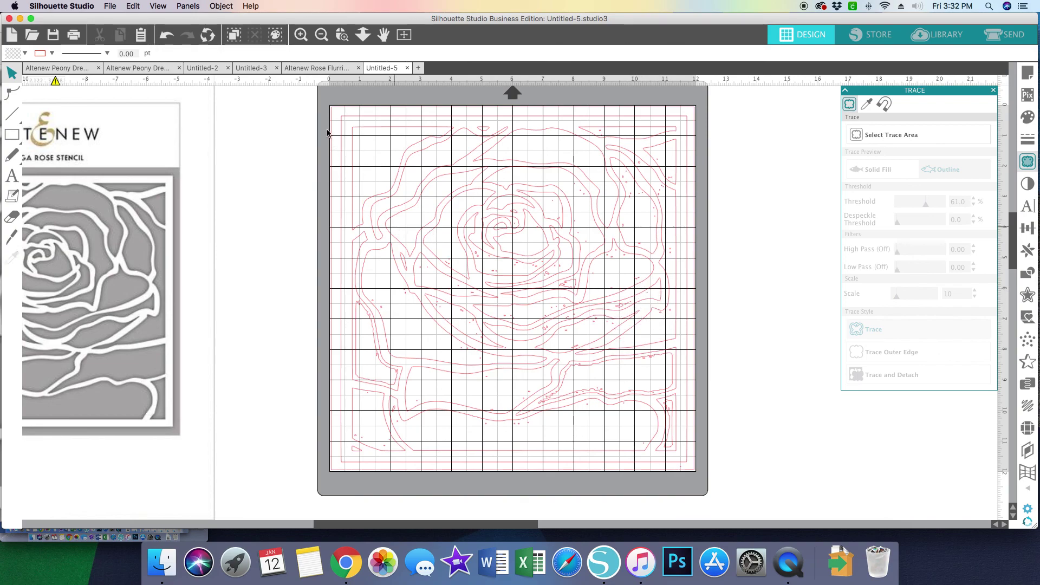
# Select all the traced rose shapes on the mat and group them
pyautogui.scroll(1, 330, 111)
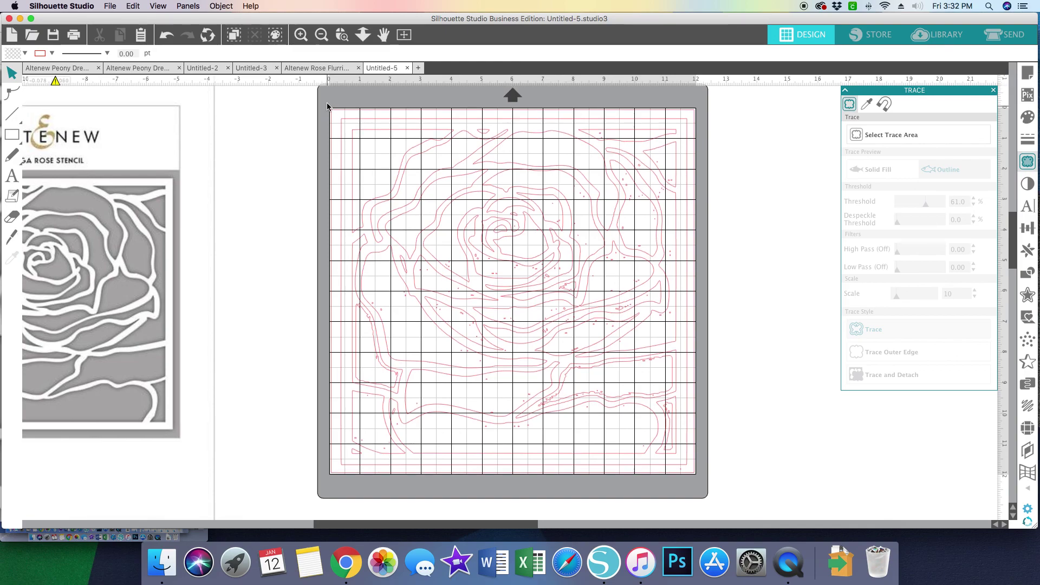
pyautogui.moveTo(334, 125); pyautogui.dragTo(705, 487)
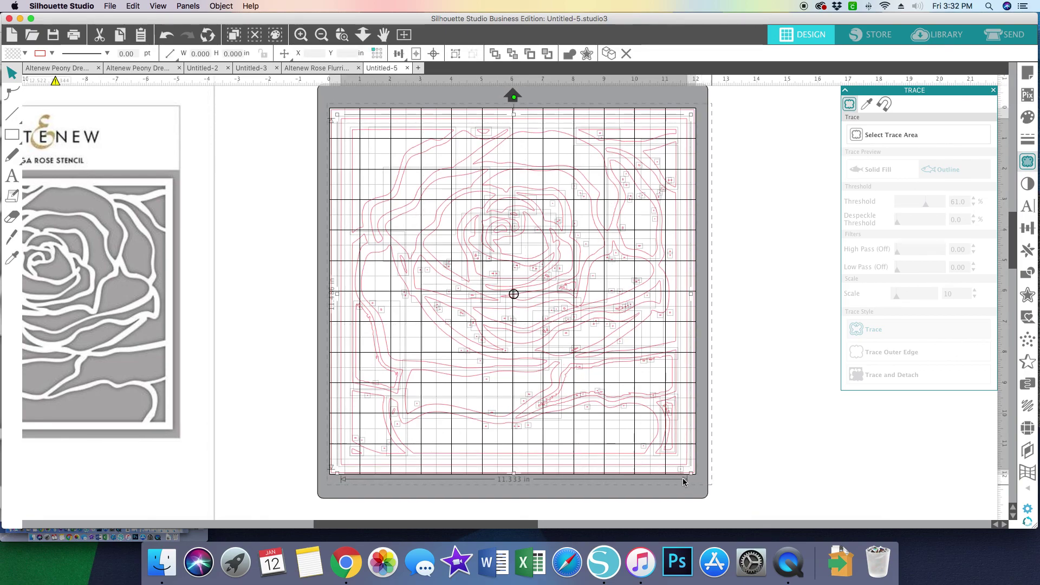
pyautogui.hscroll(-1, 331, 113)
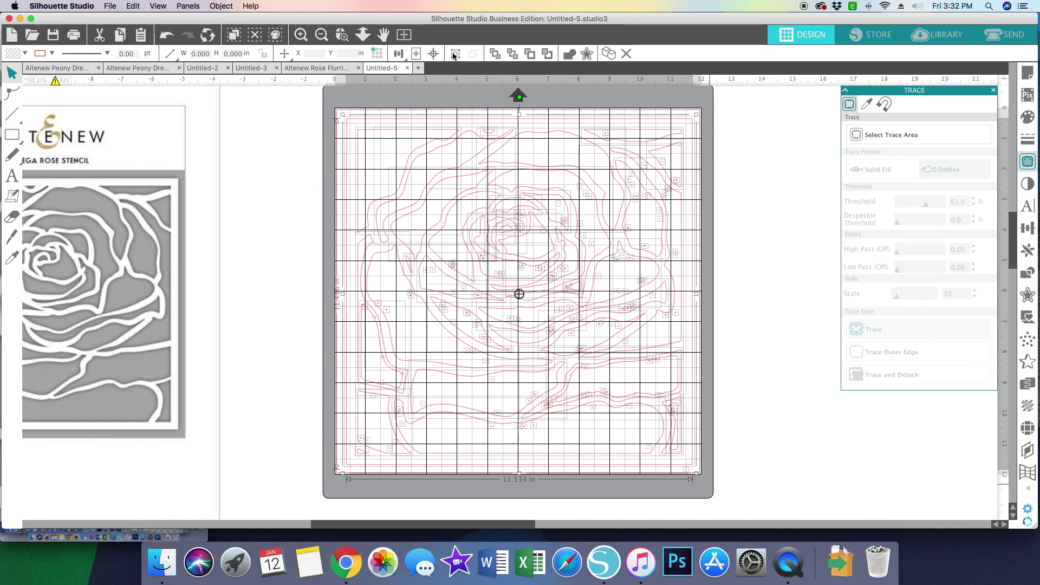
pyautogui.hscroll(-1, 455, 65)
pyautogui.scroll(-1, 454, 75)
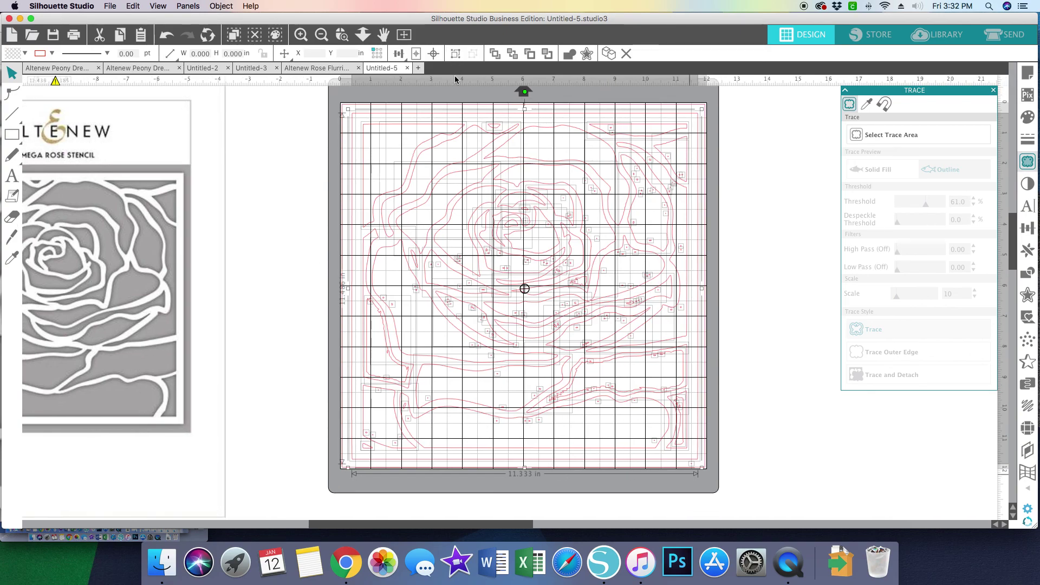
pyautogui.press('super+g')
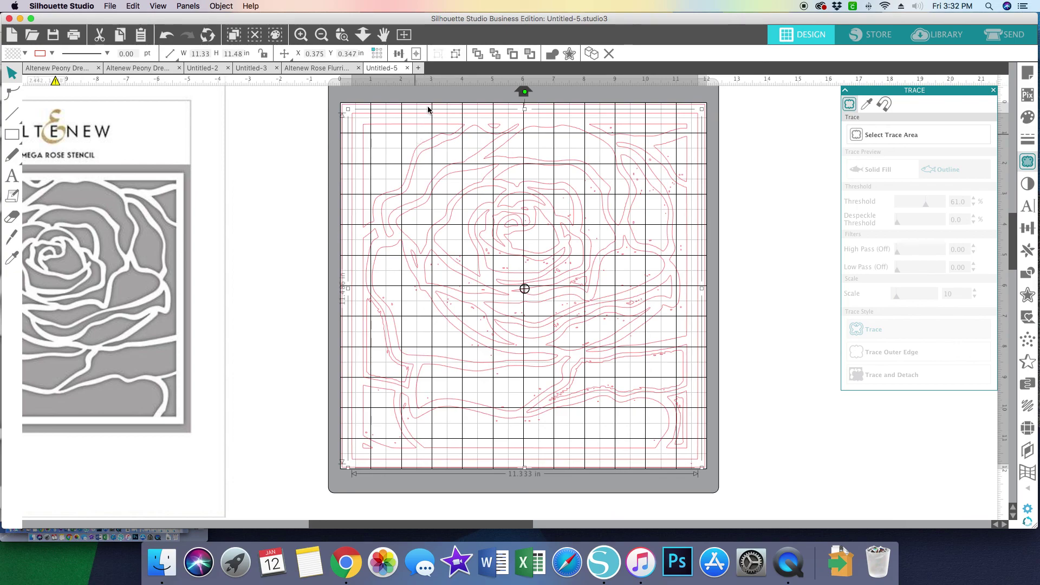
# Move the grouped rose design about 0.5 in right and down on the mat, and deselect it
pyautogui.click(314, 150)
pyautogui.moveTo(368, 131)
pyautogui.mouseDown()
pyautogui.moveTo(279, 150)
pyautogui.moveTo(450, 160)
pyautogui.moveTo(380, 156)
pyautogui.moveTo(383, 142)
pyautogui.mouseUp()
pyautogui.click(383, 142)
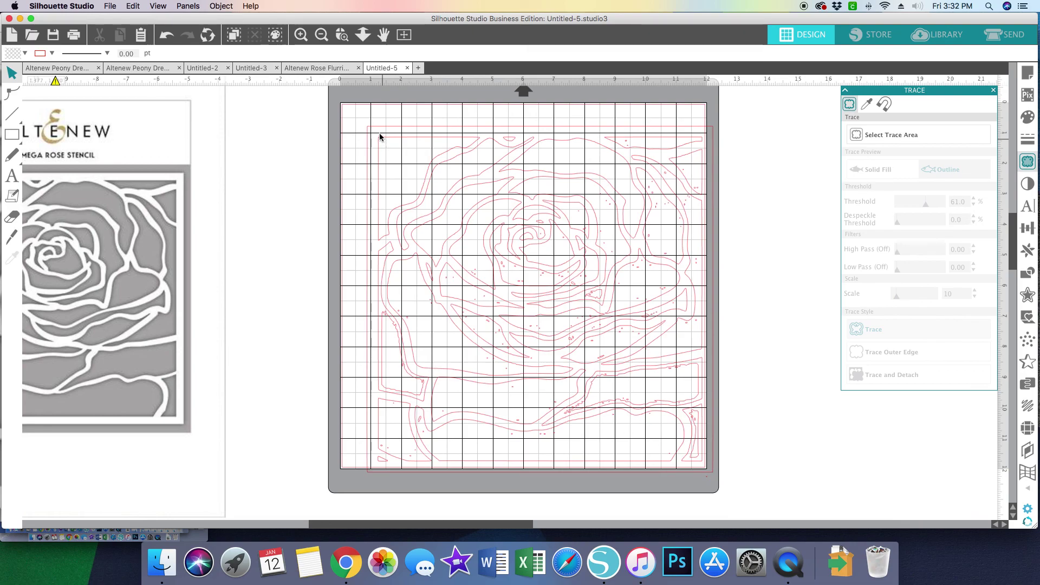
# Scale the grouped rose design down to about 8.58 x 8.69 in and place it within the mat's cutting area
pyautogui.click(377, 130)
pyautogui.moveTo(385, 143)
pyautogui.mouseDown()
pyautogui.moveTo(448, 204)
pyautogui.moveTo(531, 258)
pyautogui.moveTo(475, 209)
pyautogui.mouseUp()
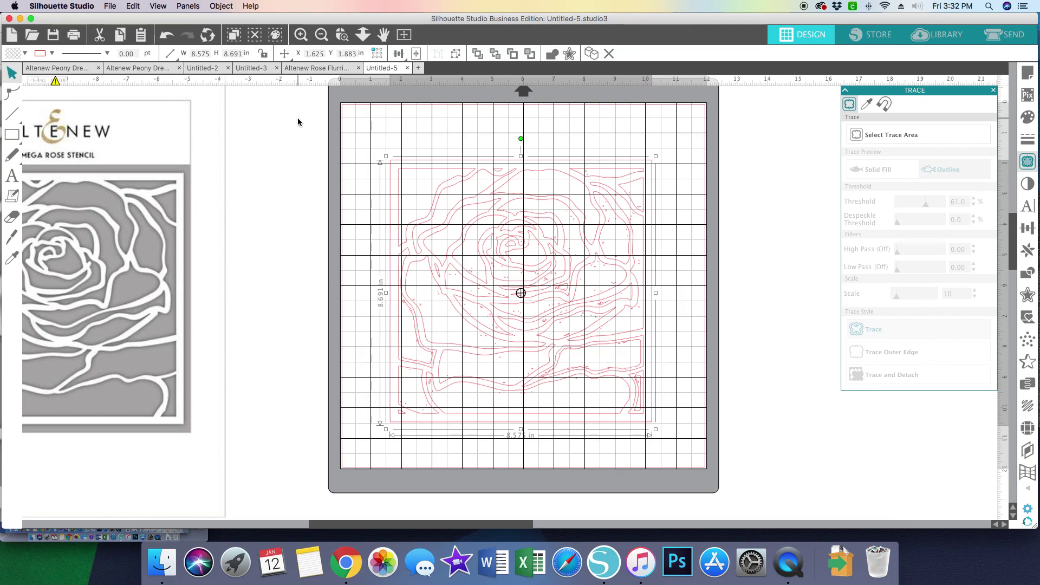
# Start saving a copy of the design to the hard drive, choosing the Altenew folder inside SVG files as the destination
pyautogui.click(113, 7)
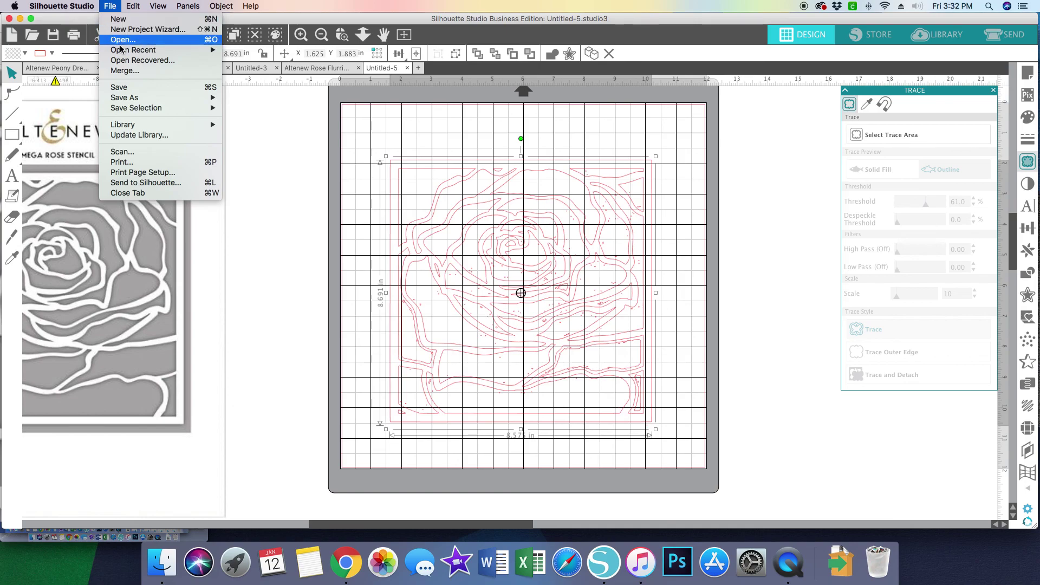
pyautogui.moveTo(136, 97)
pyautogui.click(246, 98)
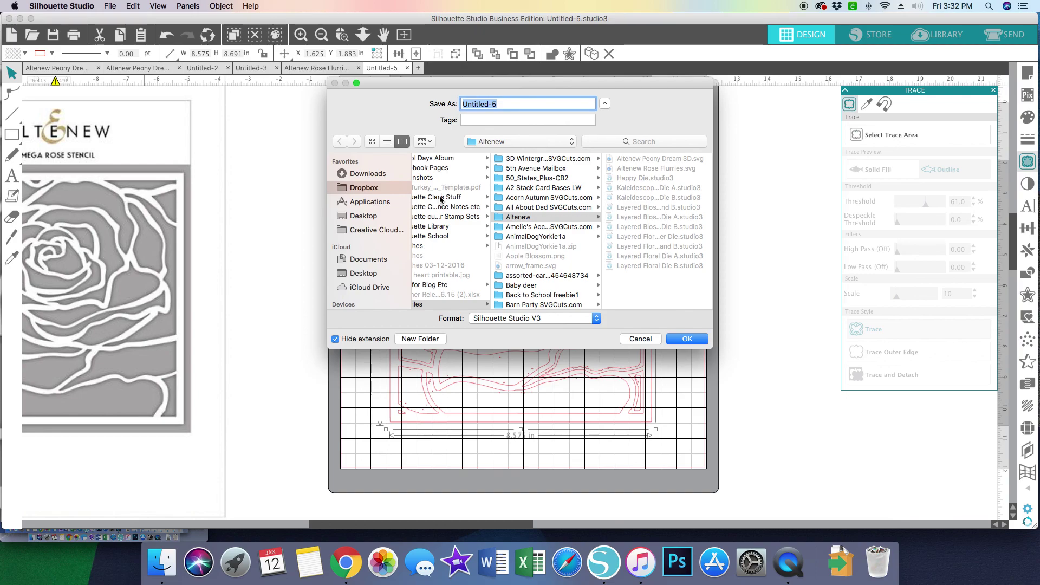
pyautogui.click(512, 142)
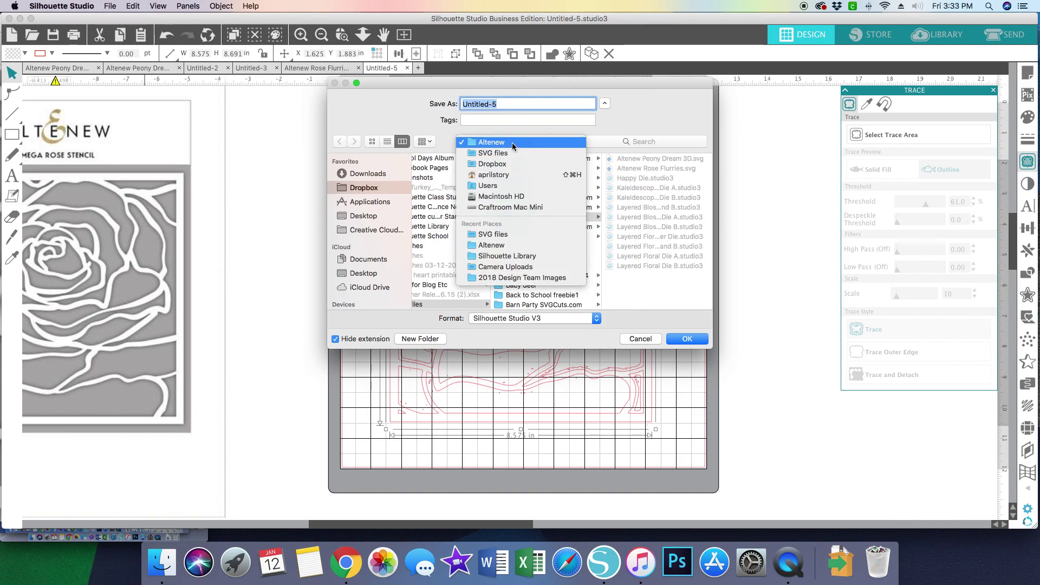
pyautogui.click(505, 156)
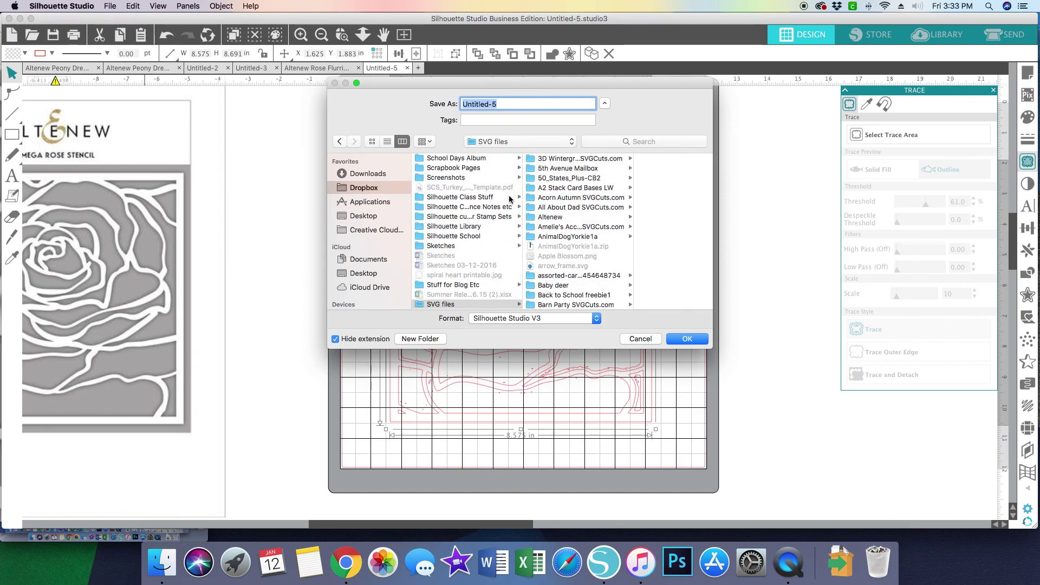
pyautogui.scroll(-1, 511, 201)
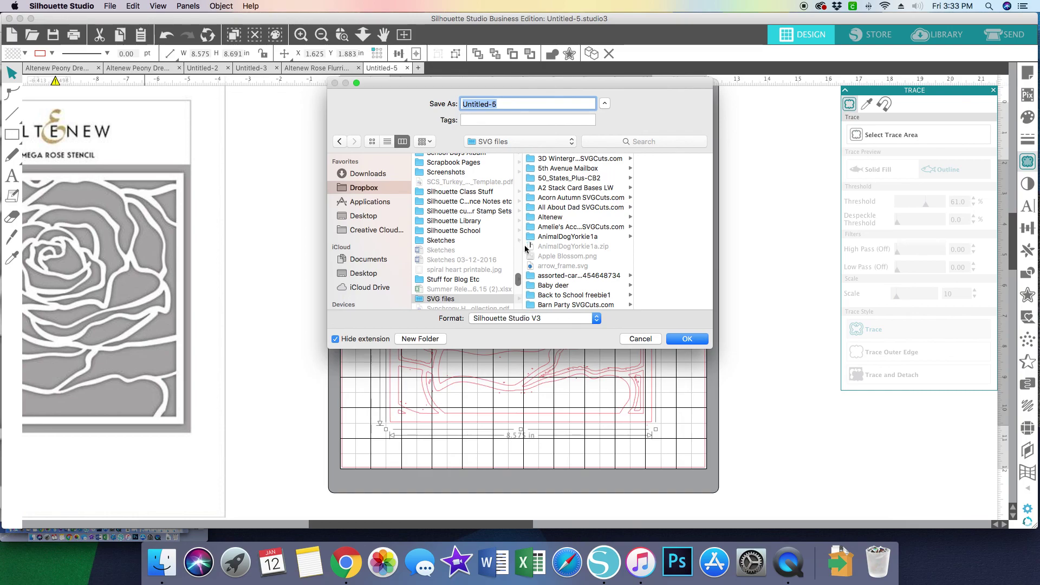
pyautogui.click(555, 218)
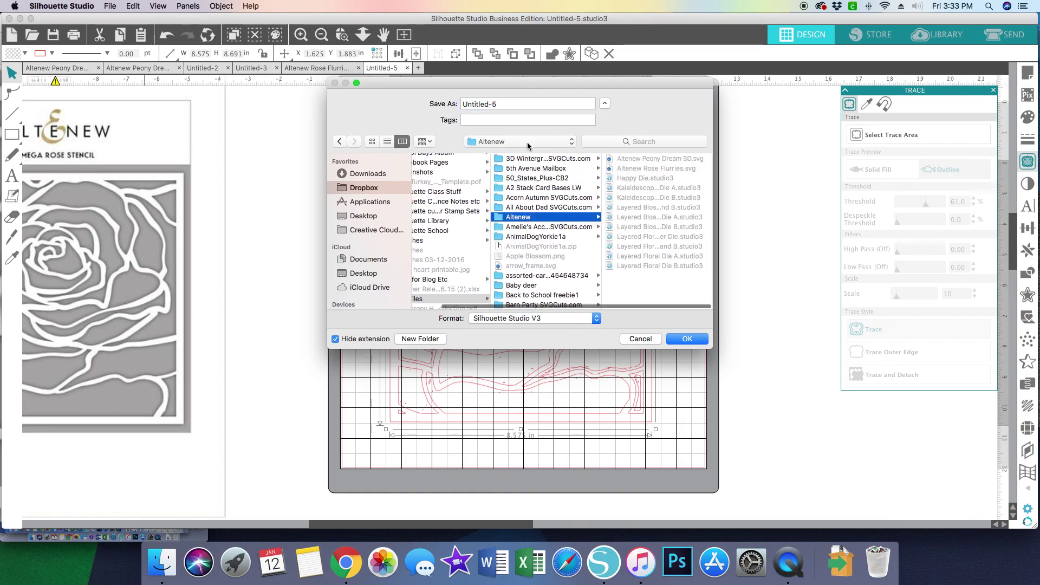
# Name the file Rose Stencil, set its format to SVG, and save it
pyautogui.click(513, 107)
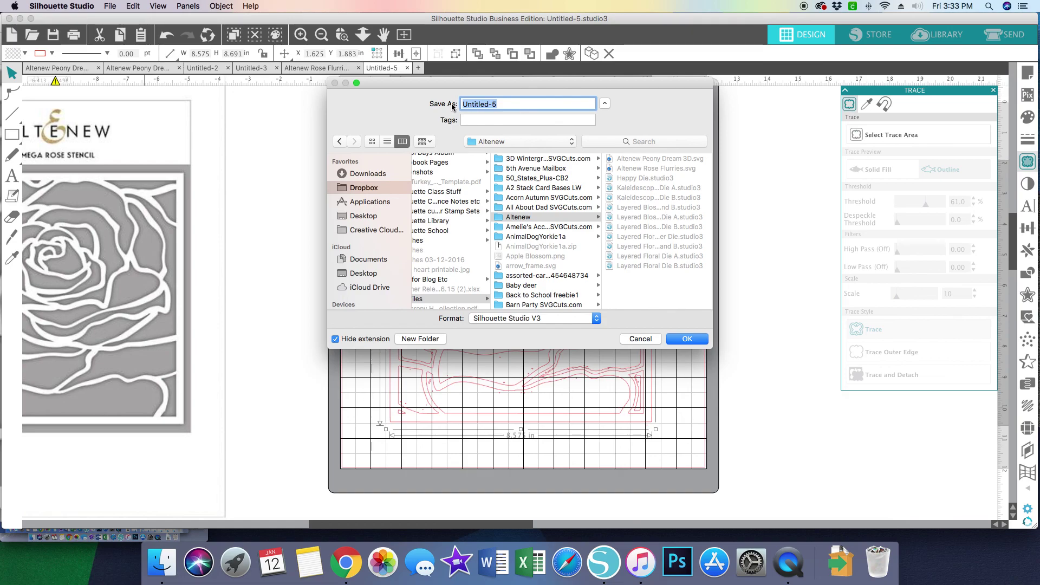
pyautogui.write('Rose Stencil')
pyautogui.click(596, 320)
pyautogui.click(502, 349)
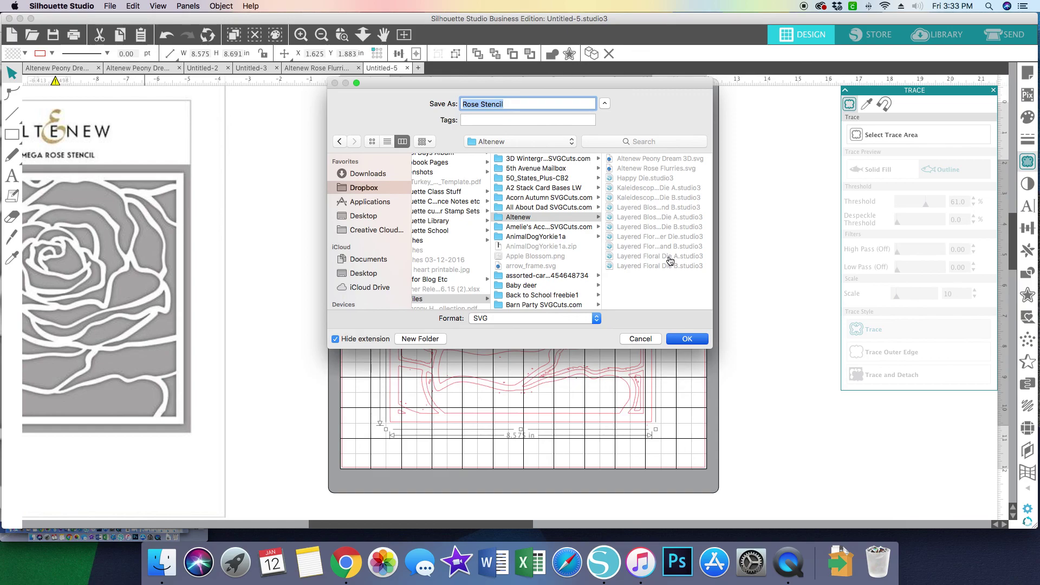
pyautogui.press('Return')
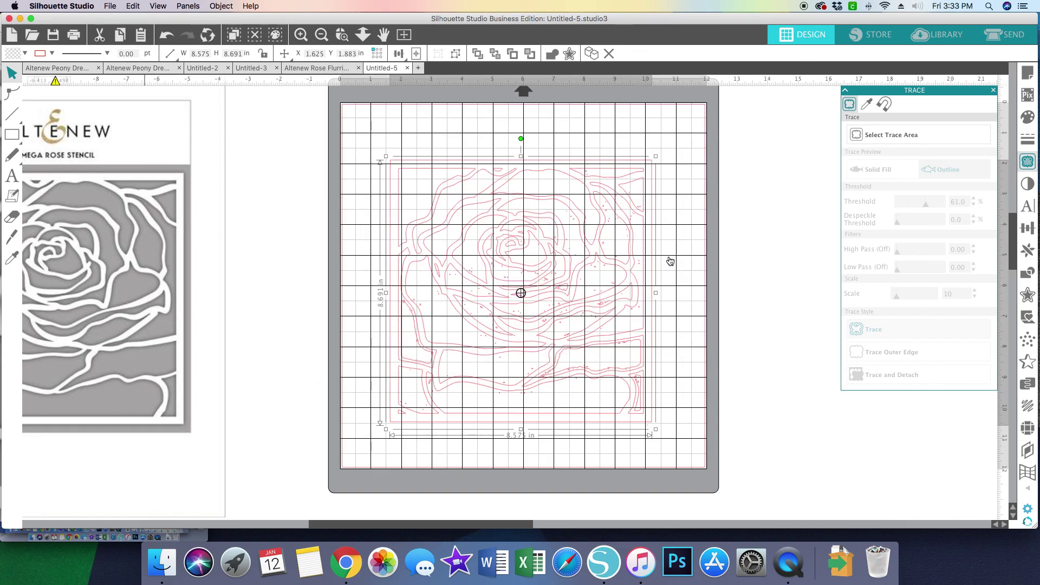